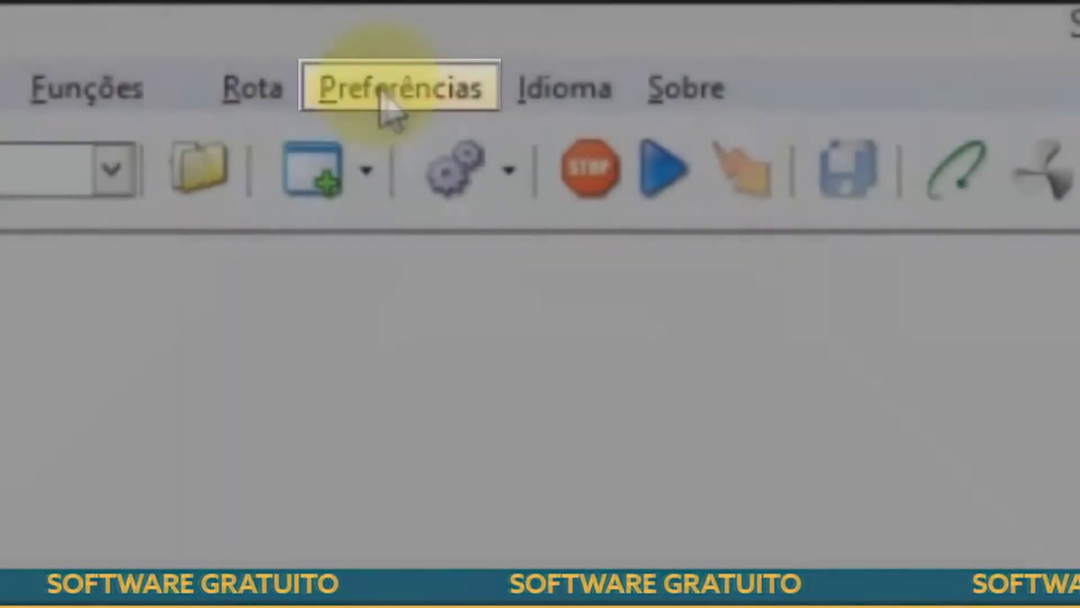
In the preferences, set the base directory to the folder C:\Dados Vibração SDAV 2015
left_click(382, 95)
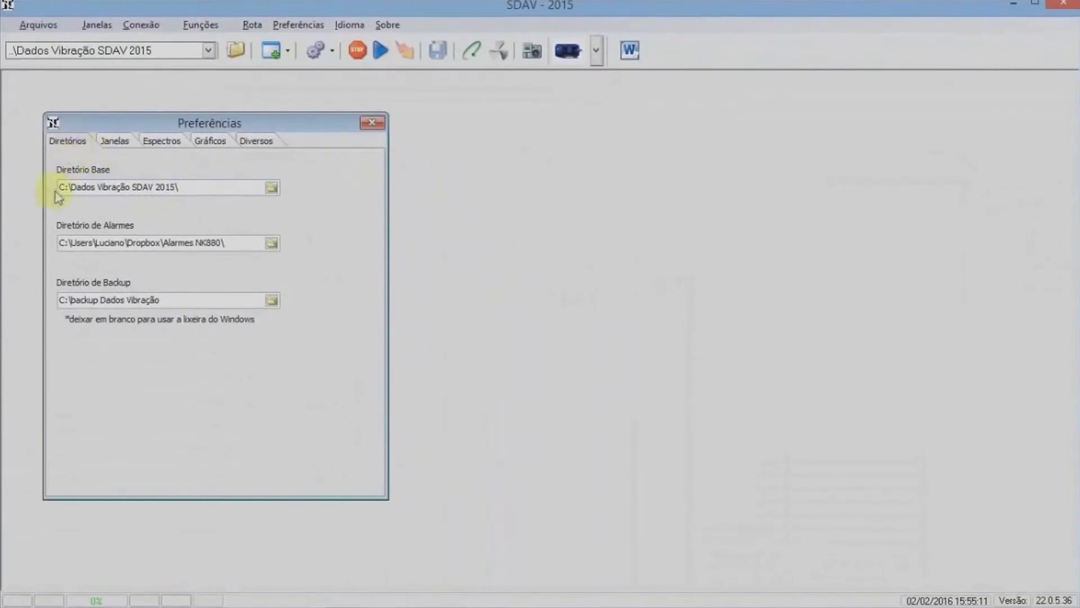
mouse_move(207, 186)
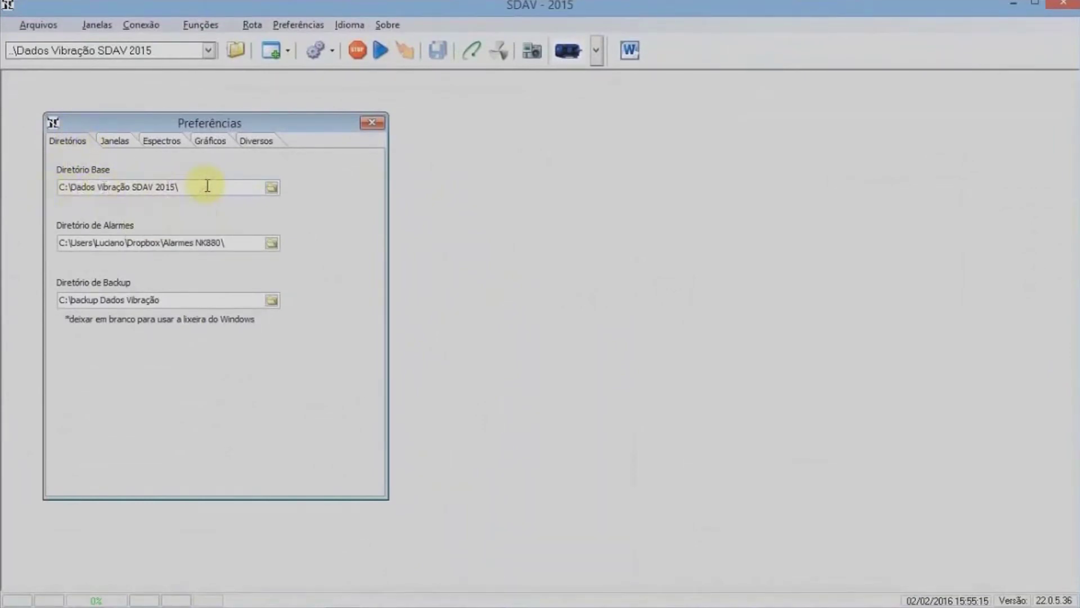
left_click(272, 187)
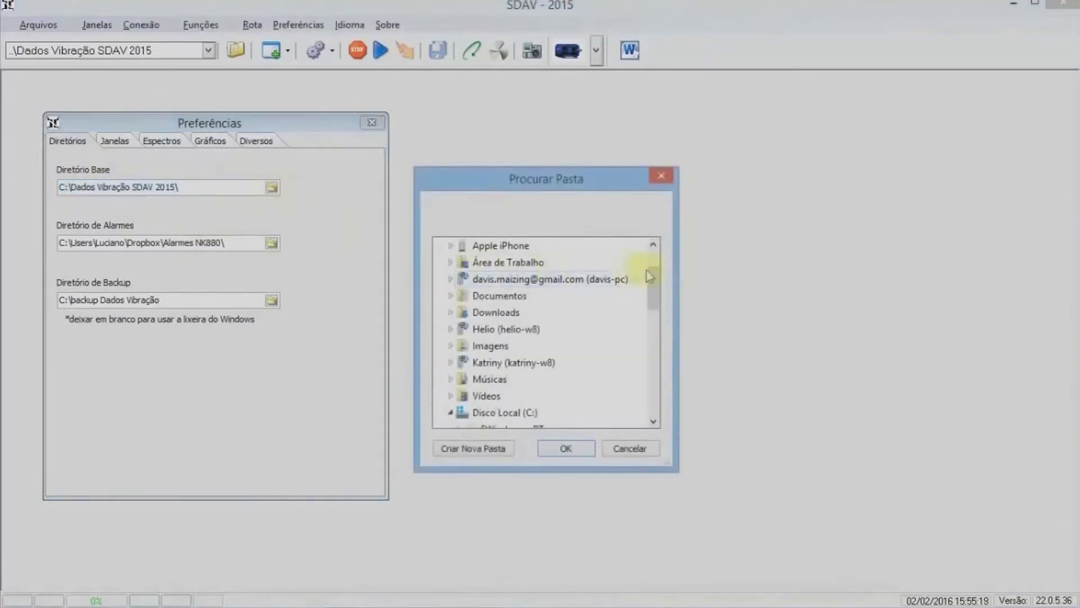
left_click_drag(651, 285, 654, 342)
left_click(562, 330)
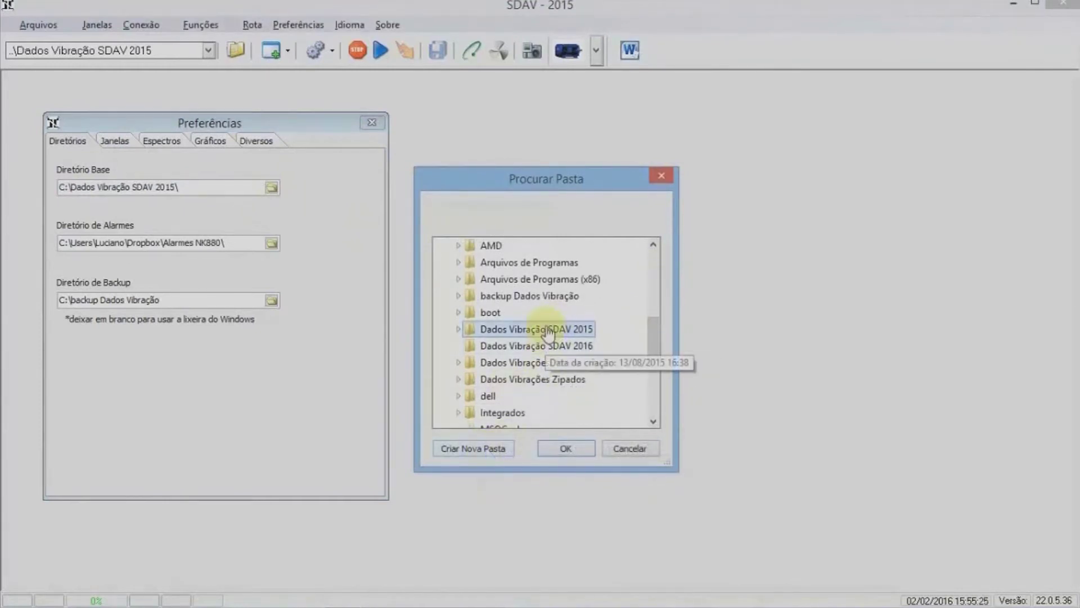
left_click(567, 448)
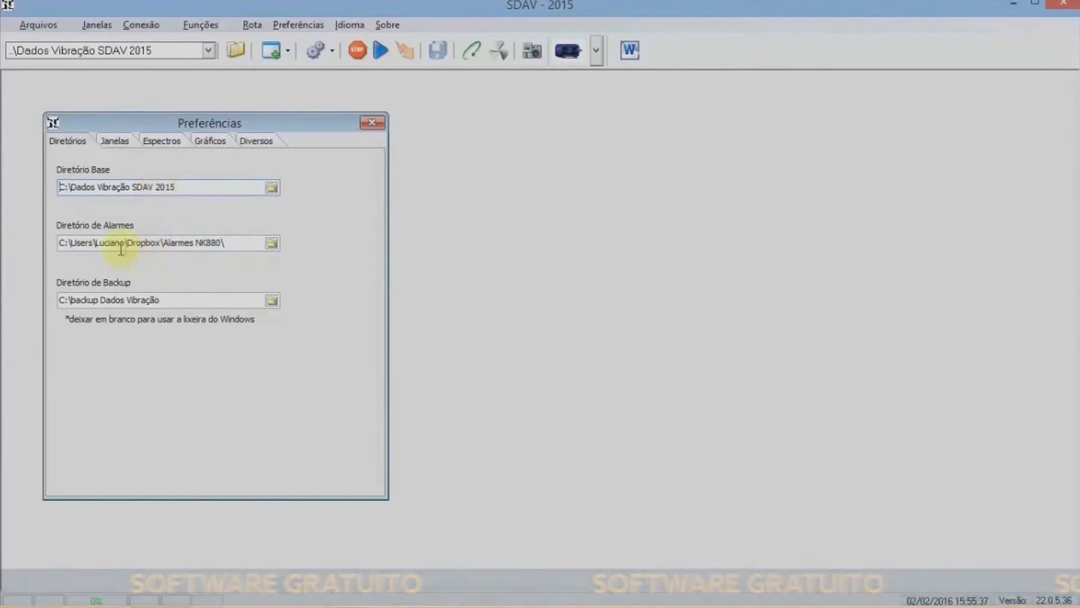
left_click_drag(128, 242, 156, 243)
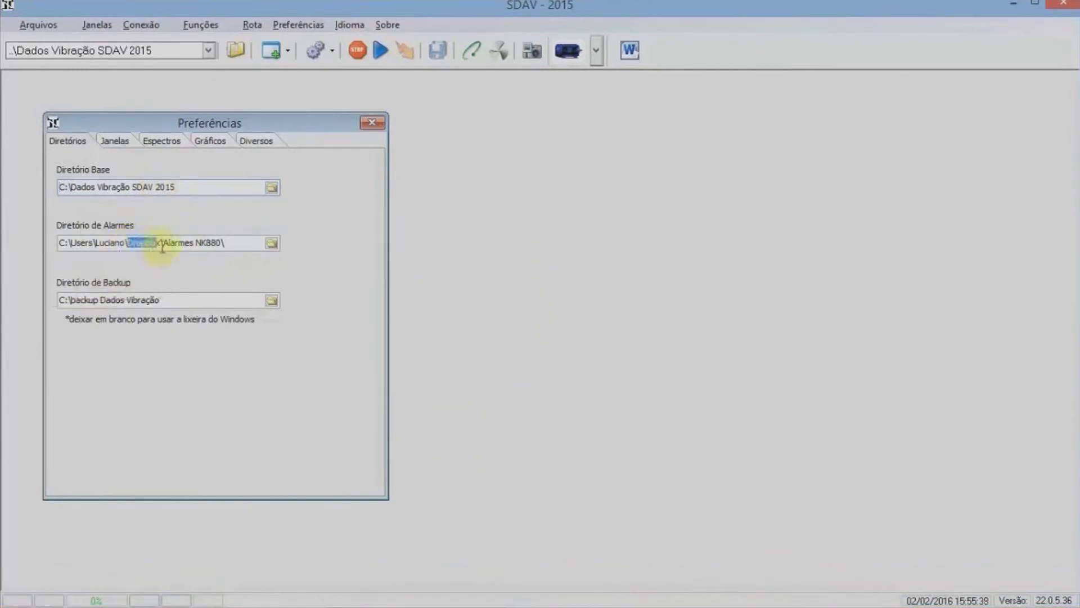
left_click(161, 243)
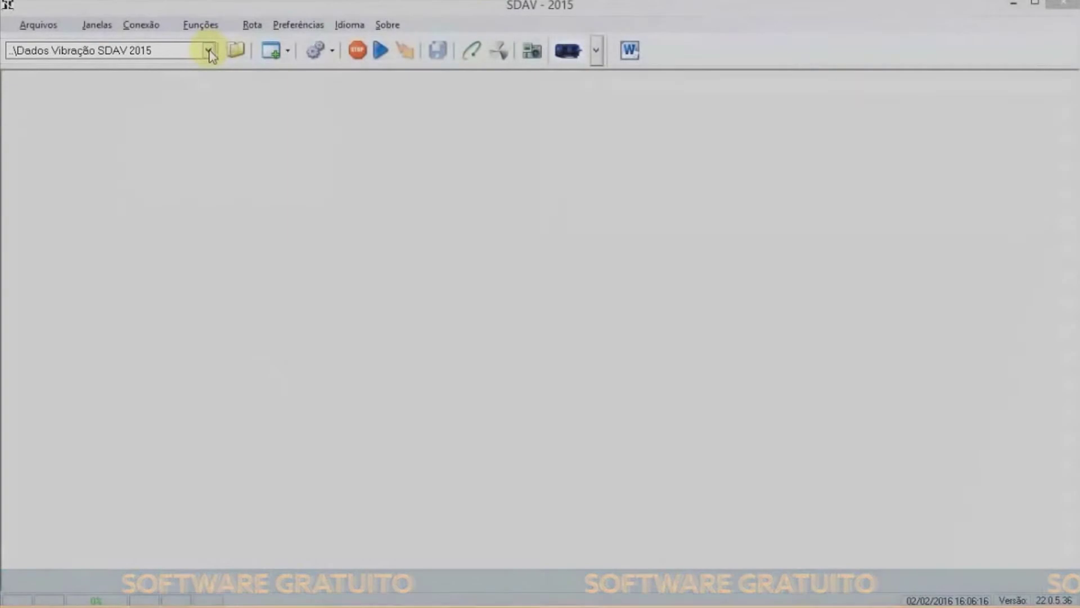
Select the machine folder Teknikao\Area 1\Máquina Virtual within the base directory as the working folder
left_click(210, 52)
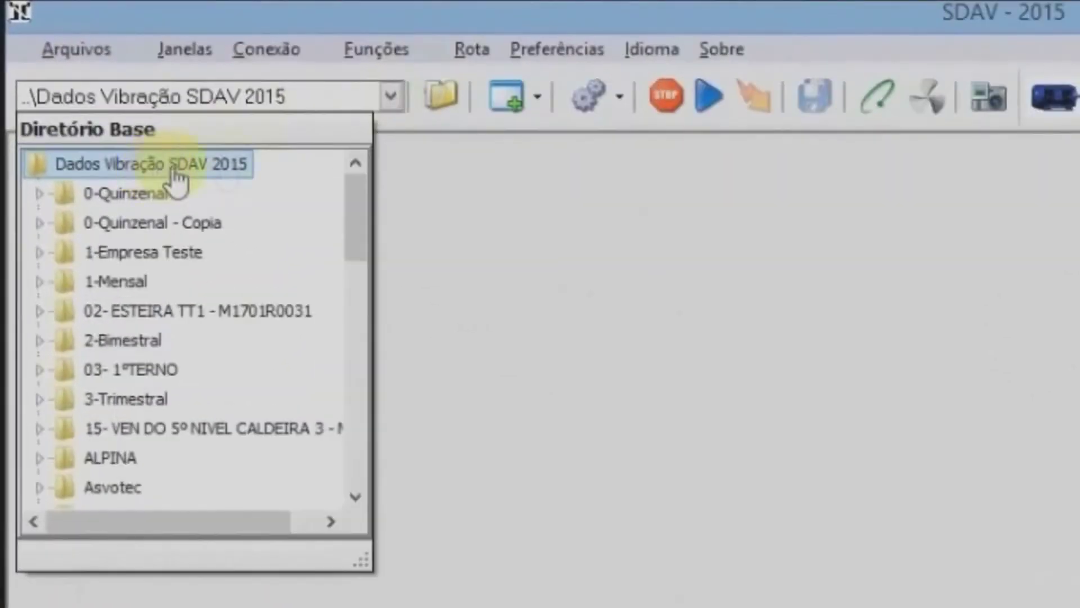
right_click(218, 161)
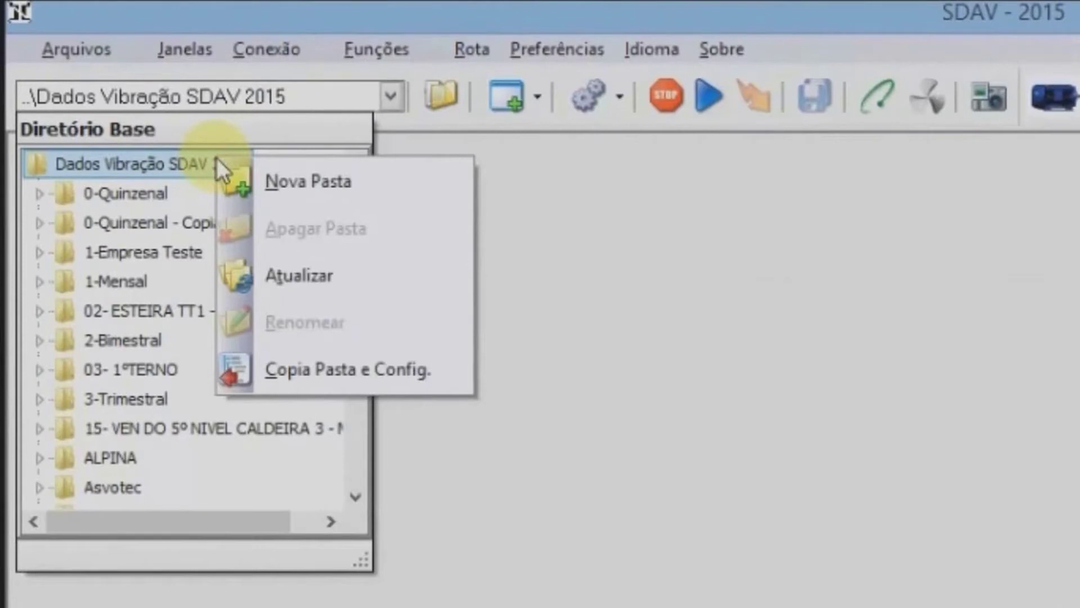
left_click(307, 183)
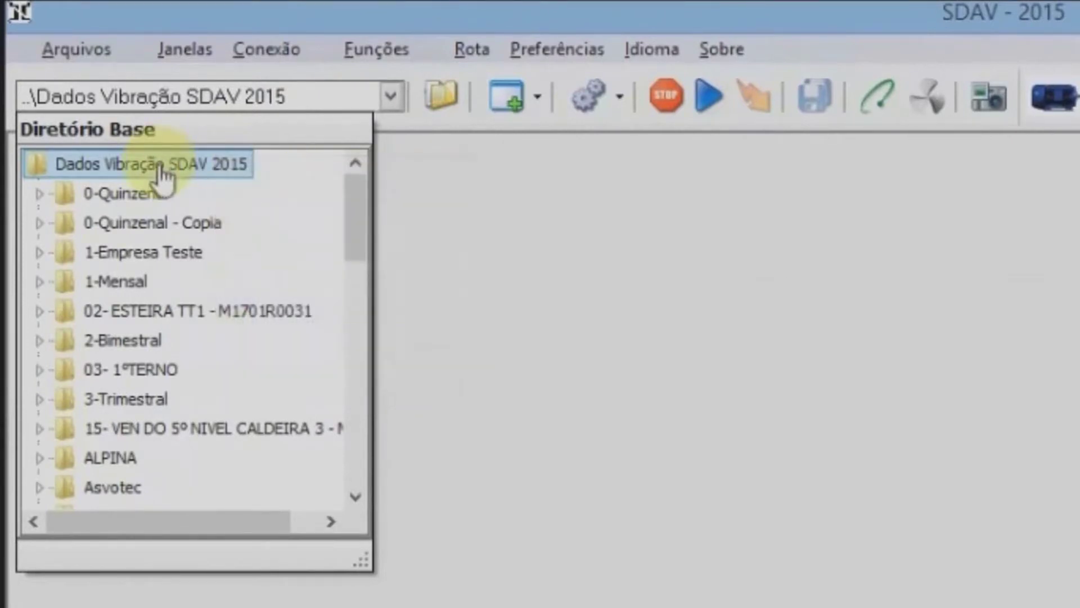
key("t")
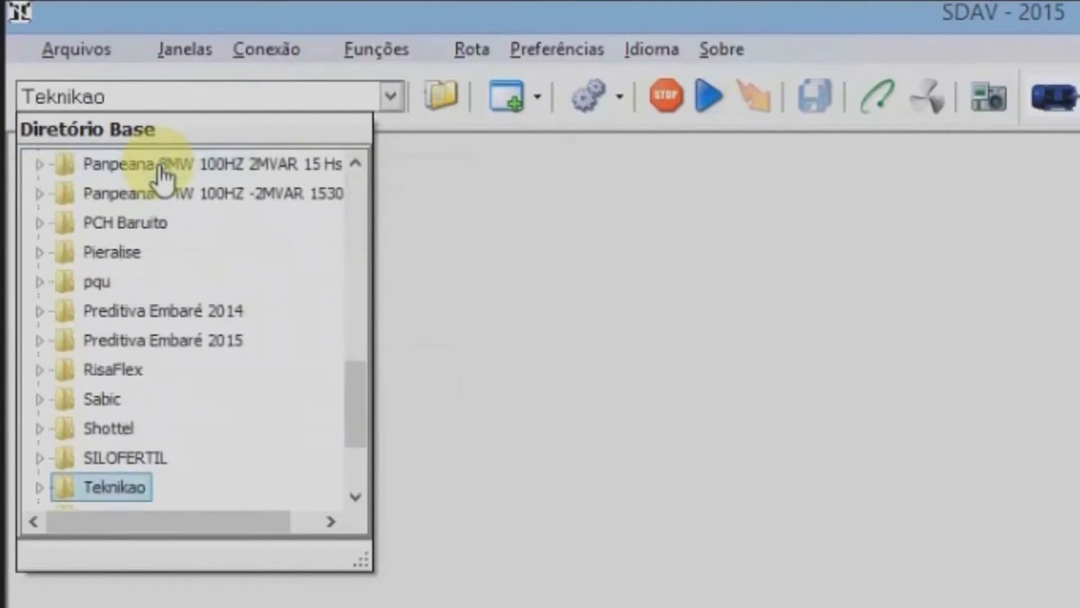
key("Right")
key("Down")
key("Right")
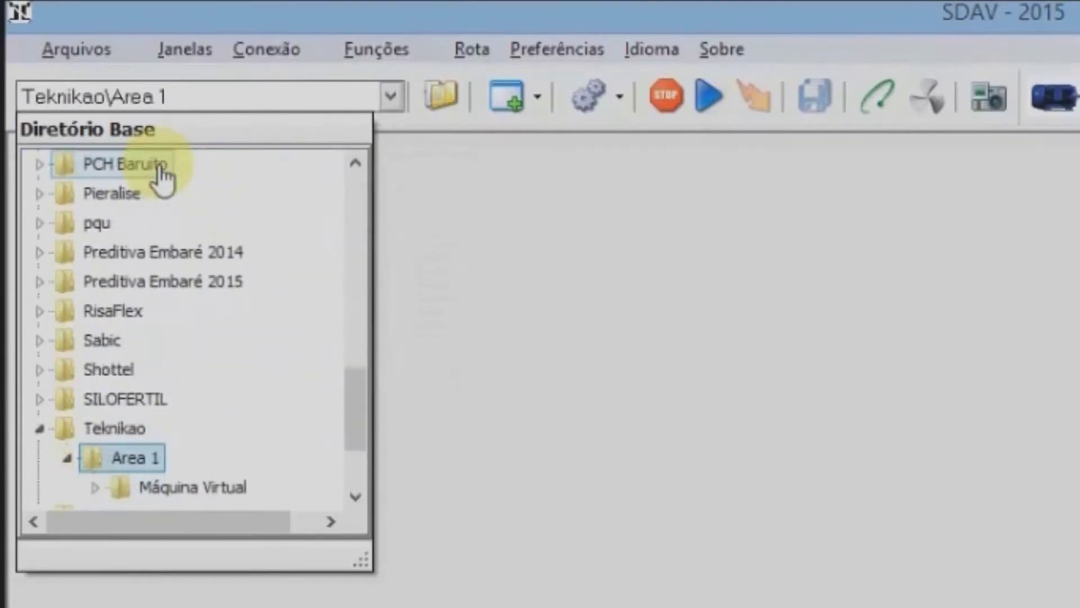
key("Down")
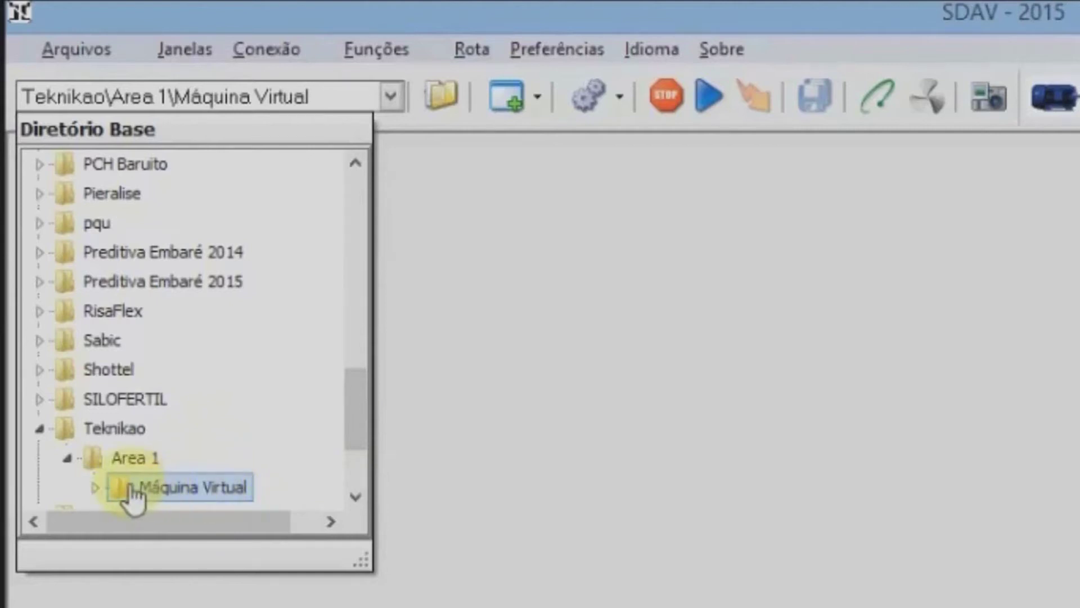
left_click(353, 96)
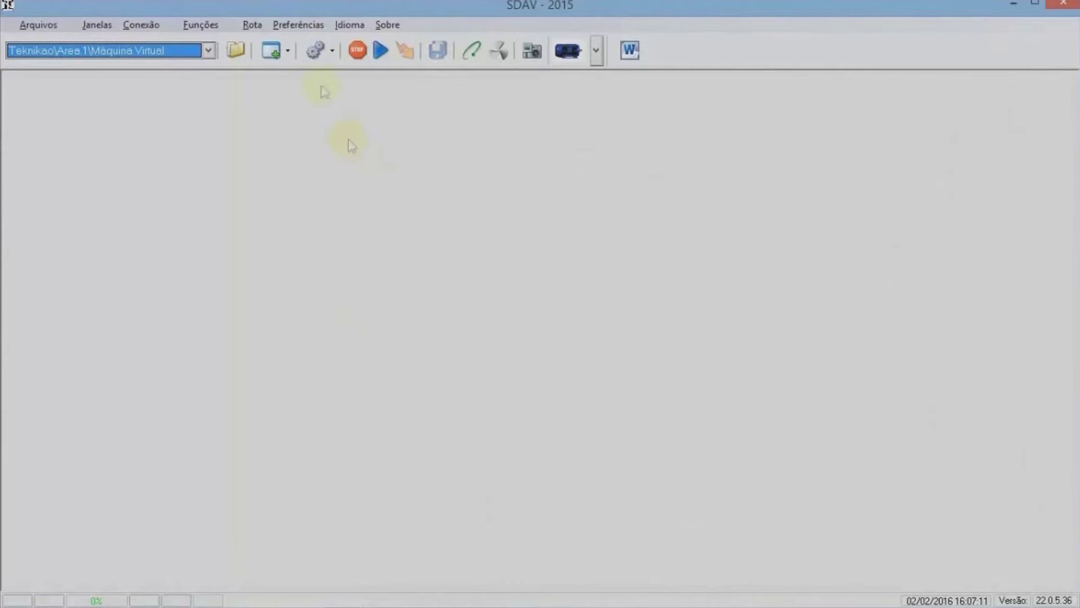
Open a new signal window and name channel 1 "02- MT_LA_H"
left_click(290, 53)
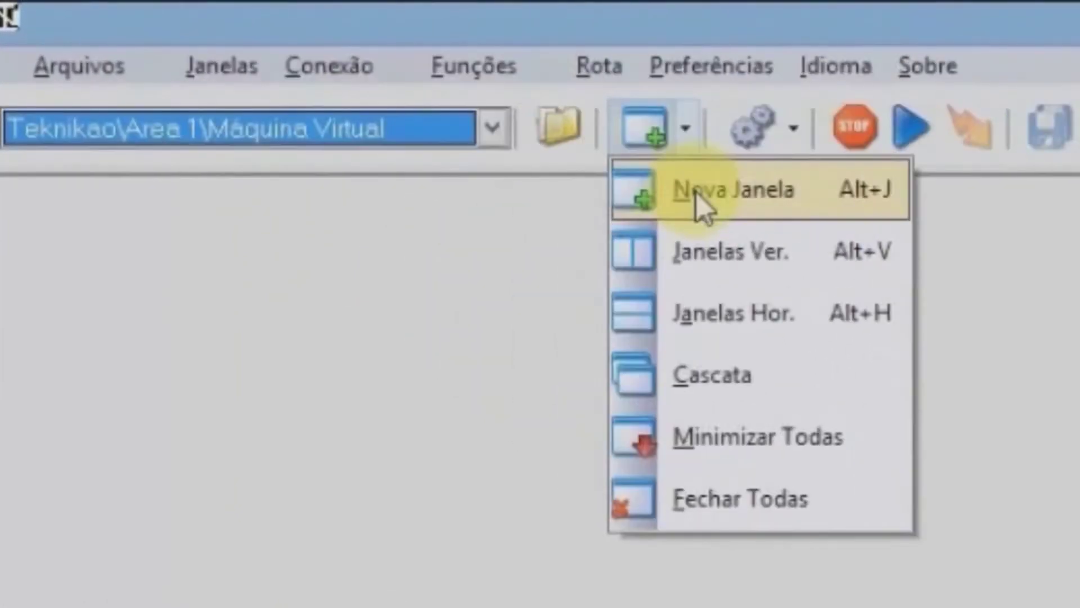
left_click(697, 193)
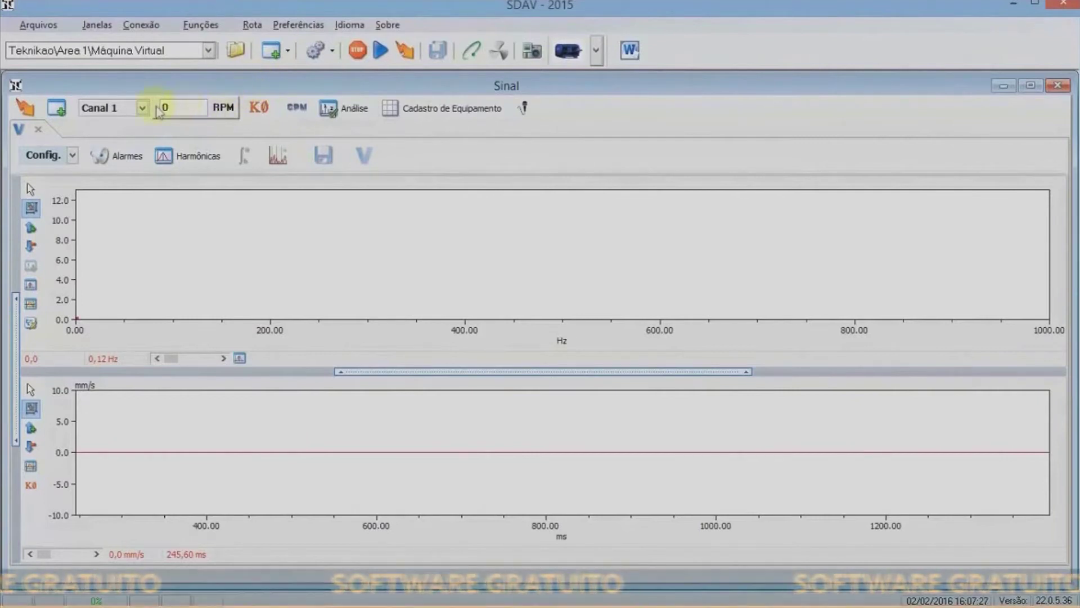
left_click(143, 108)
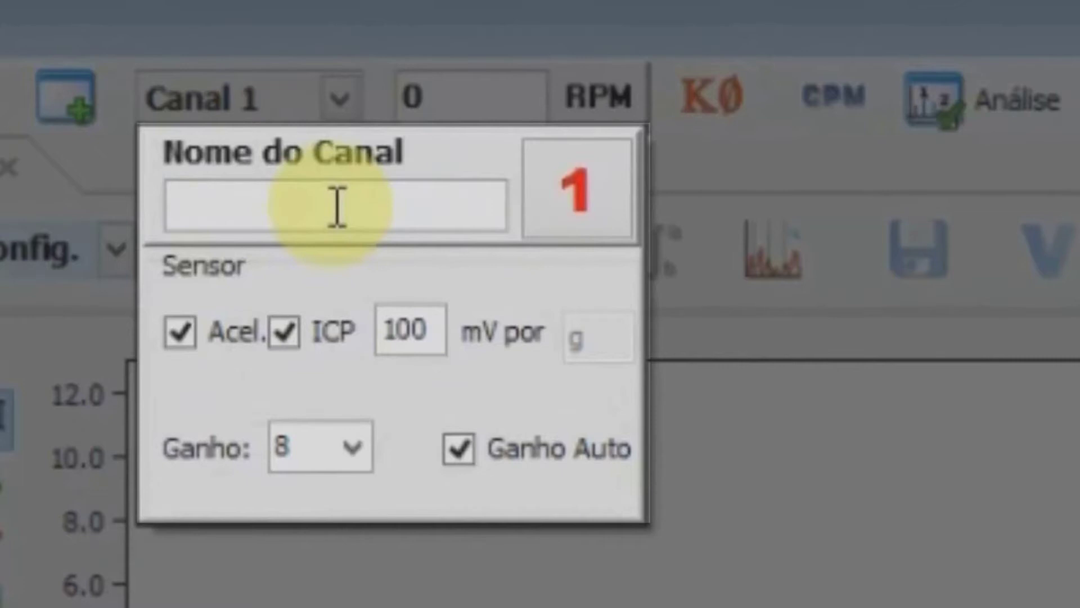
left_click(366, 203)
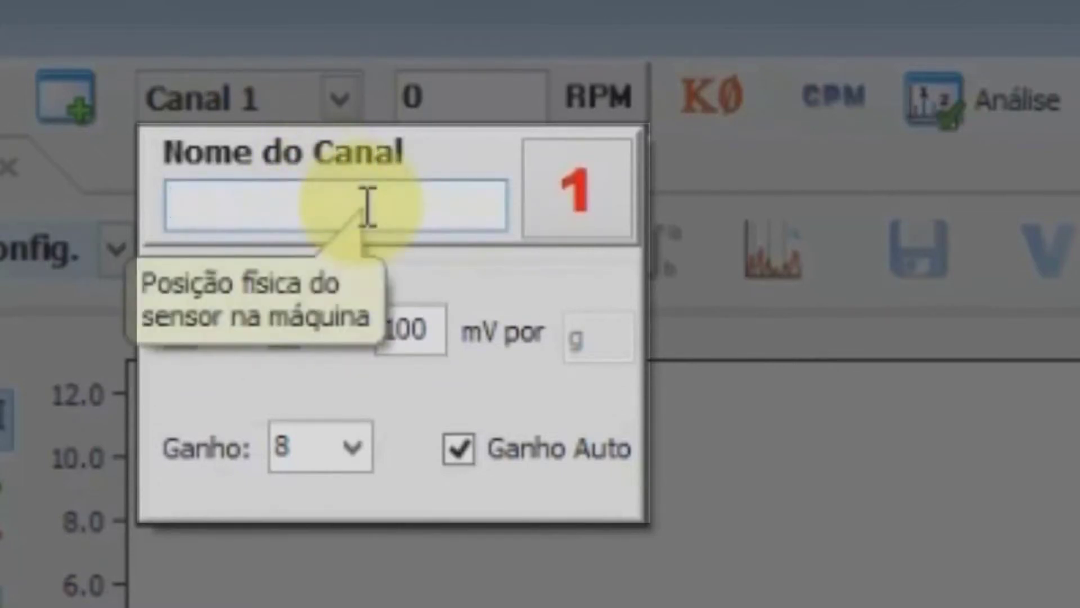
type("02- ")
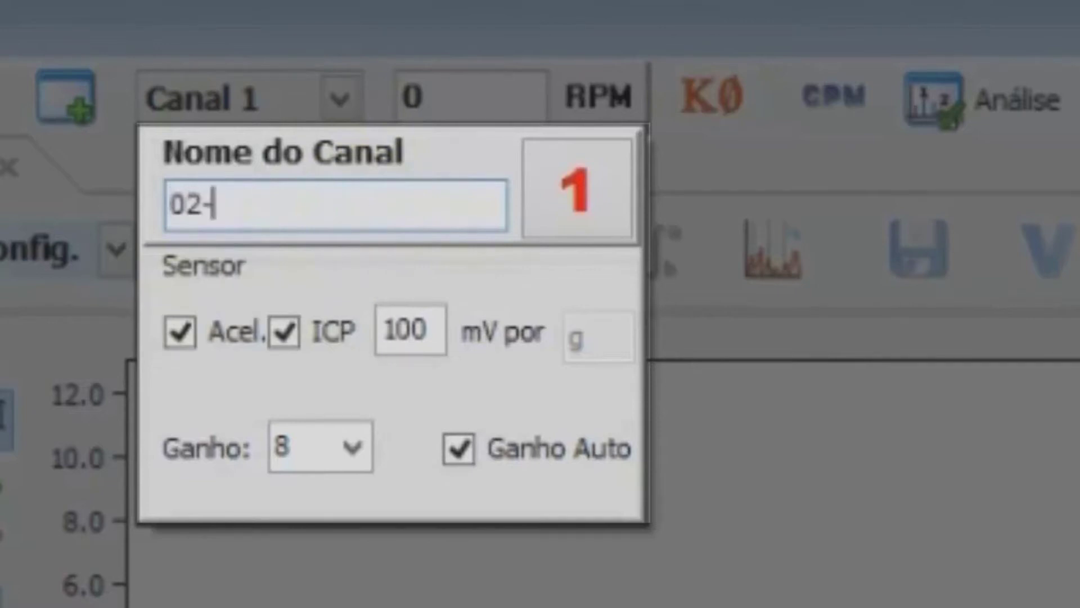
type("MT_")
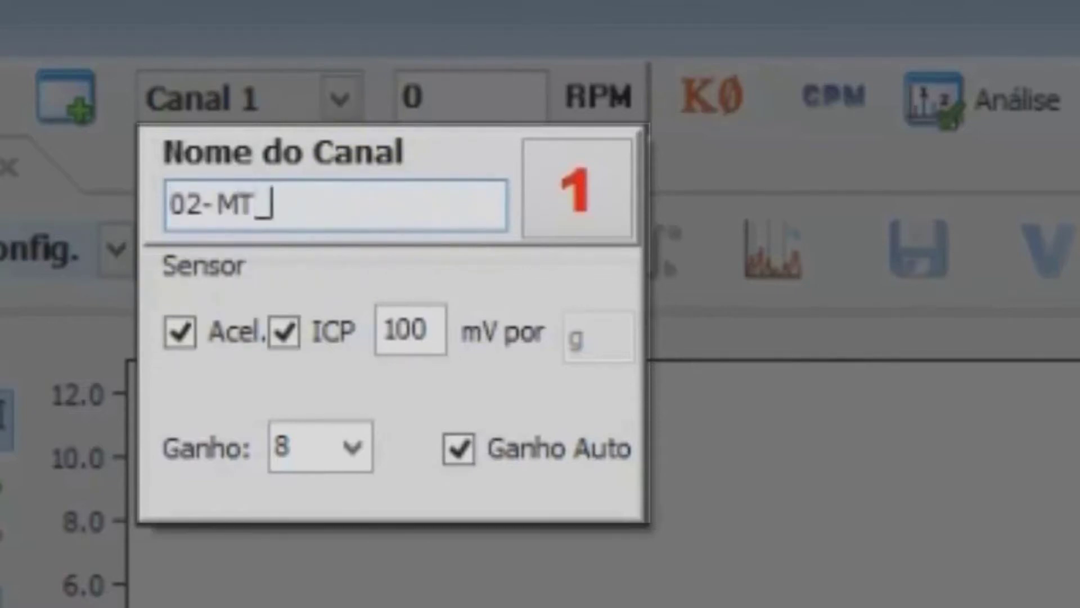
type("LA_")
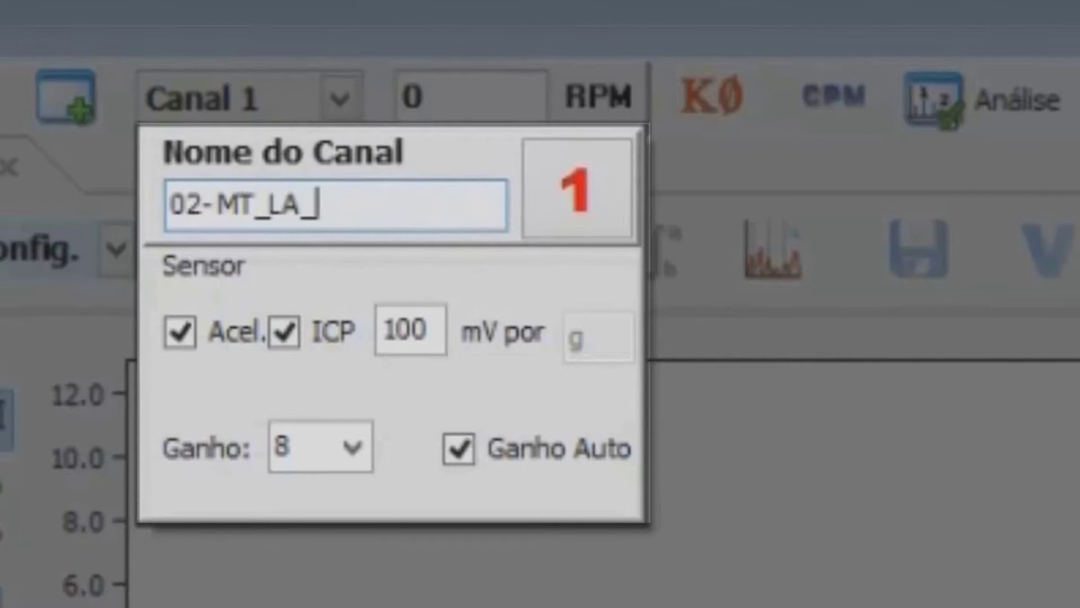
type("H")
left_click(838, 601)
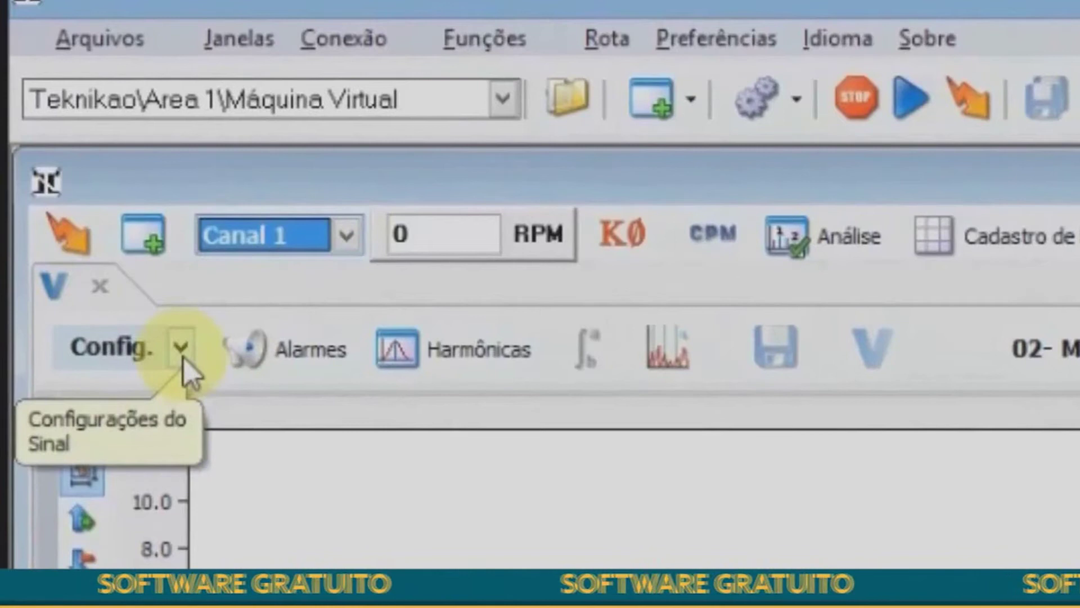
Cycle the signal type in the configuration from V through Envelope (E) and A back to V
left_click(183, 354)
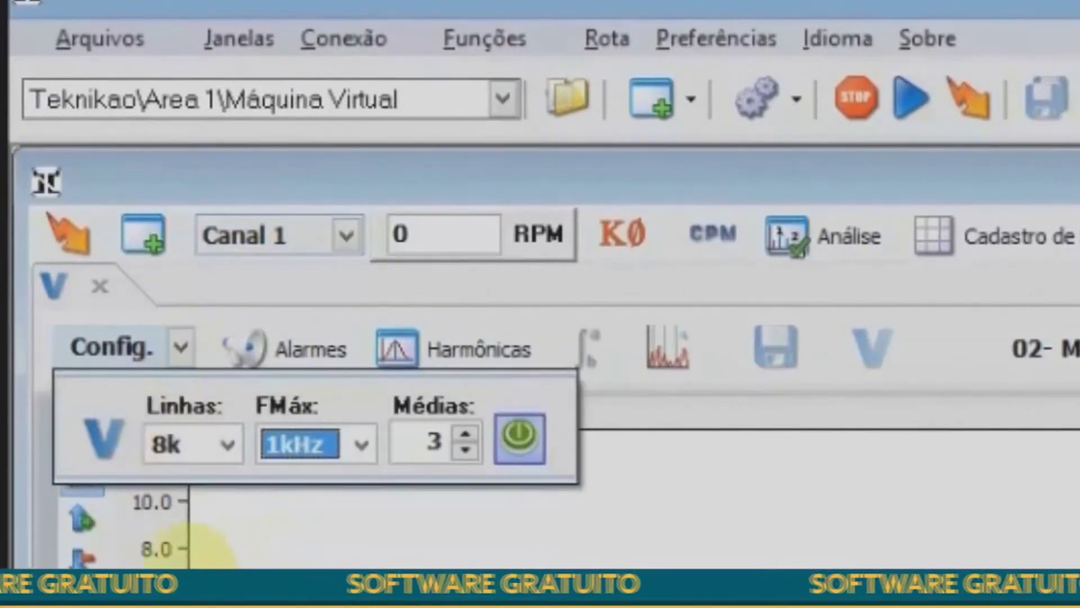
left_click(105, 447)
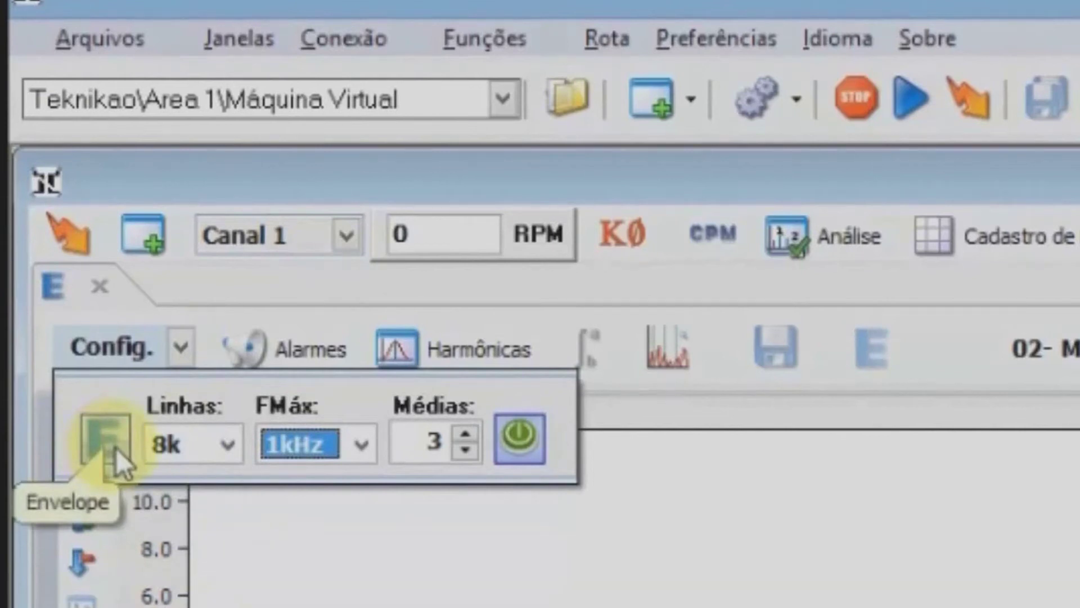
left_click(116, 448)
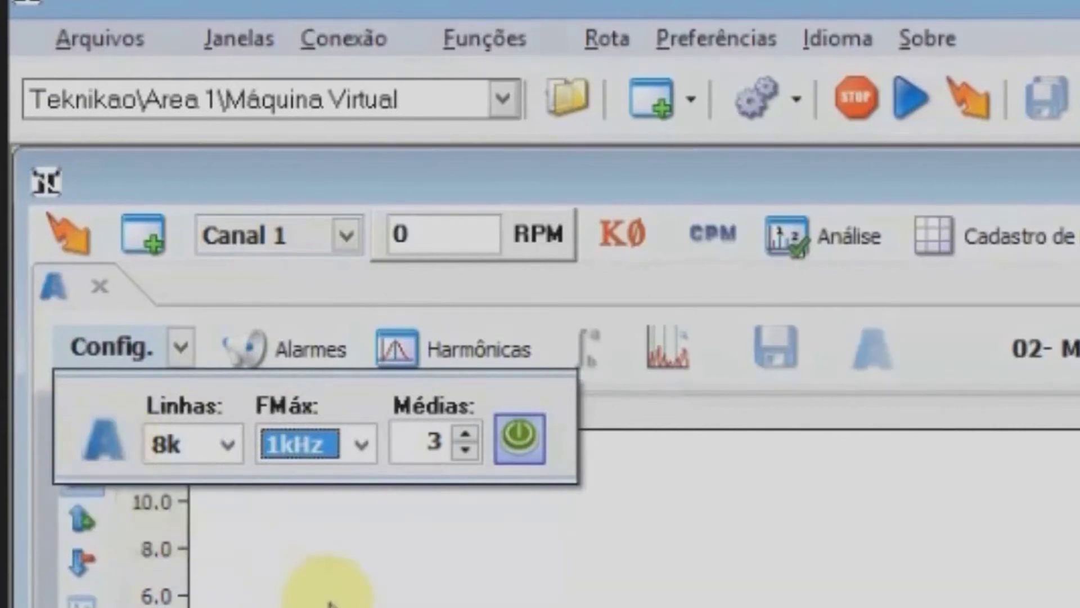
left_click(108, 442)
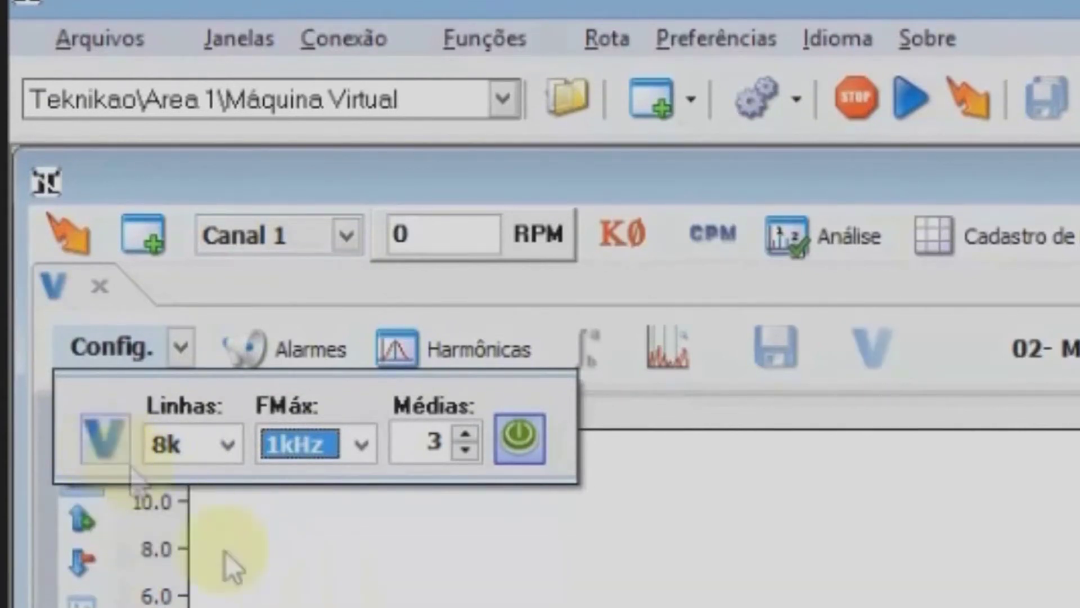
left_click(388, 607)
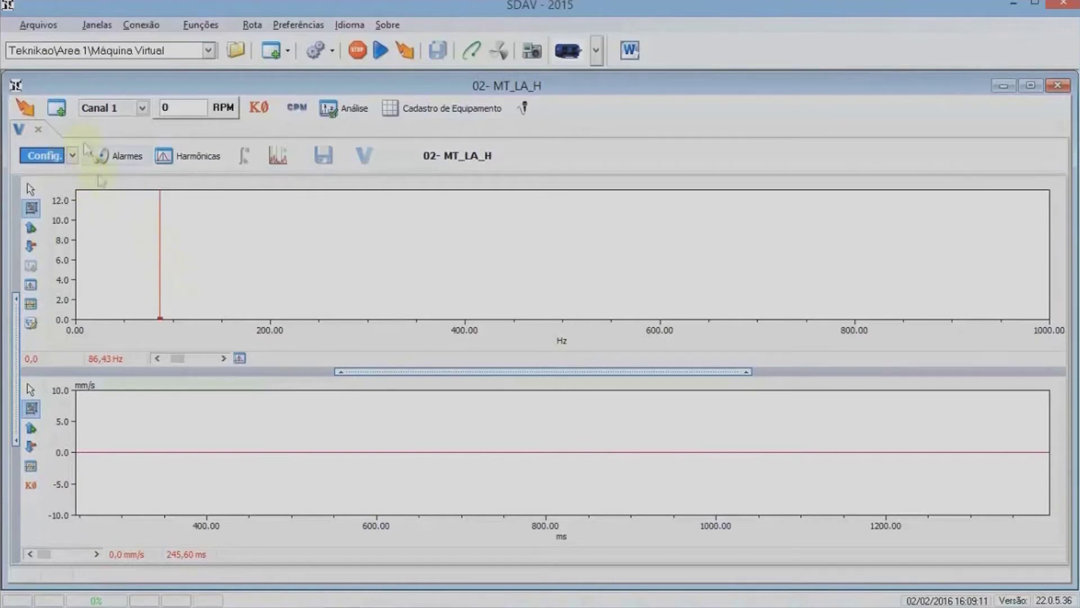
Add a second signal to the measurement window and set its type to Envelope (E)
left_click(64, 111)
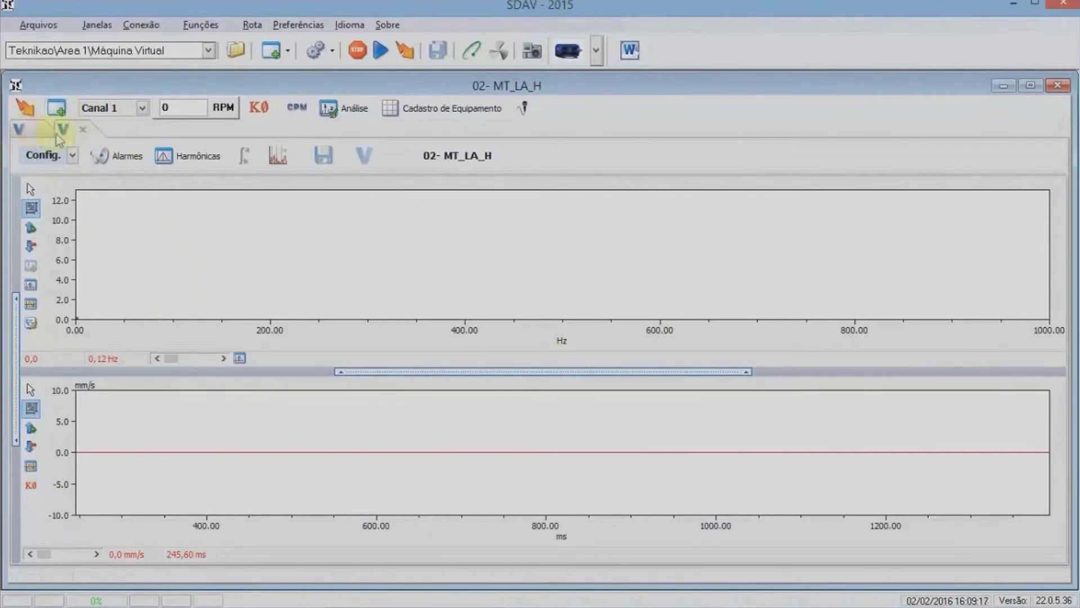
left_click(72, 156)
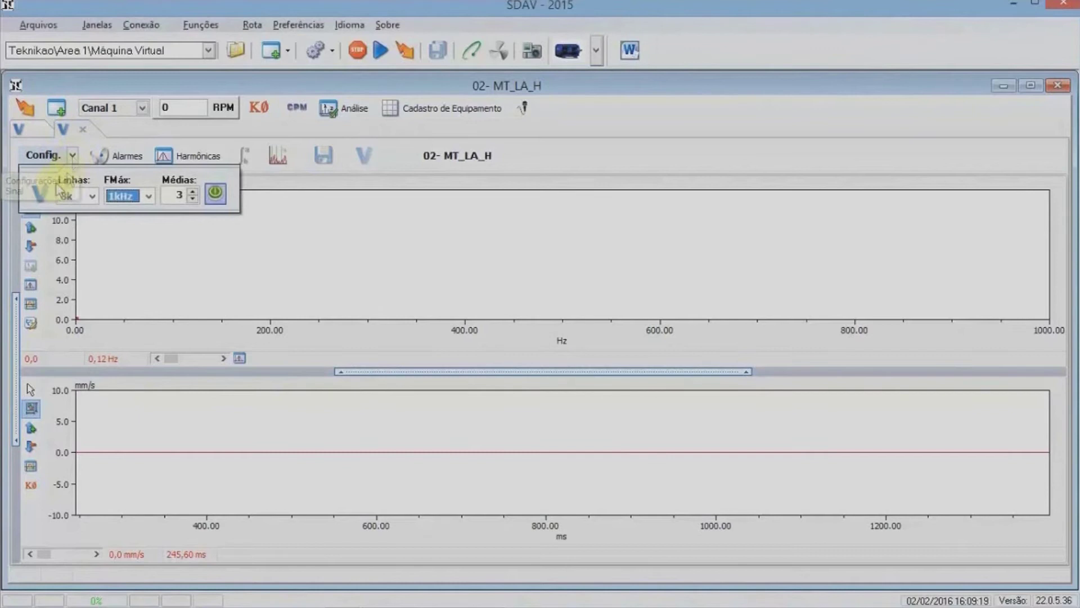
left_click(41, 196)
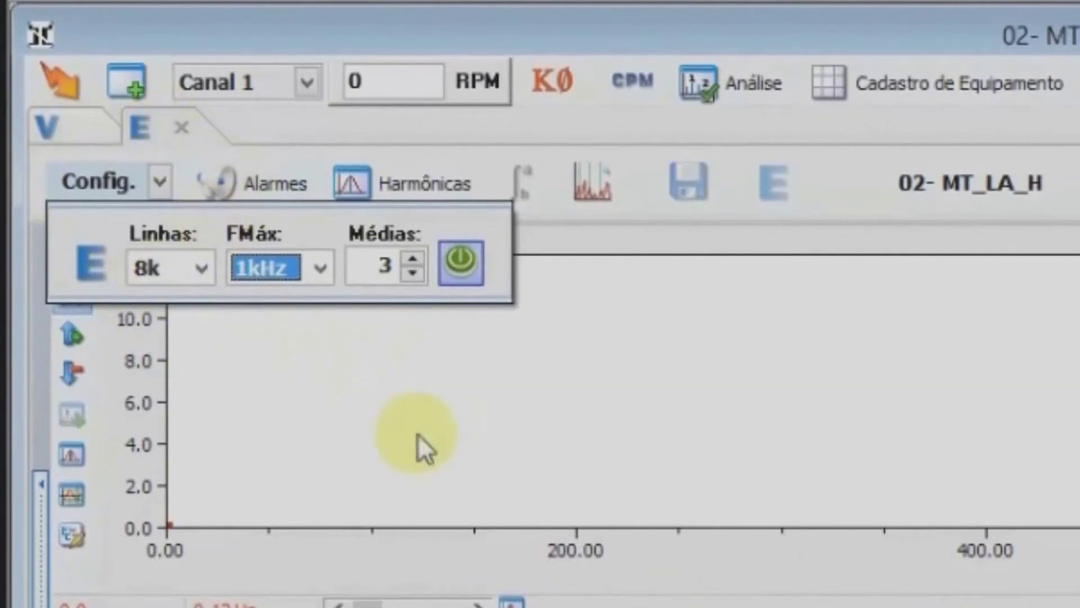
Review the line-count and FMáx options in the V signal's configuration, choosing 8k lines
left_click(67, 129)
left_click(62, 124)
left_click(160, 181)
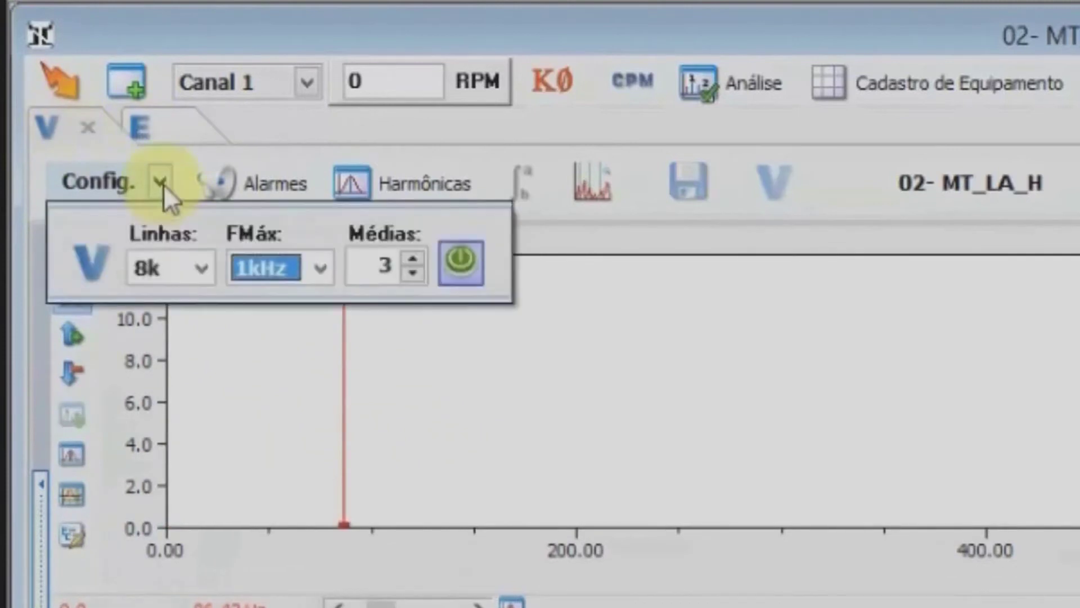
left_click(205, 267)
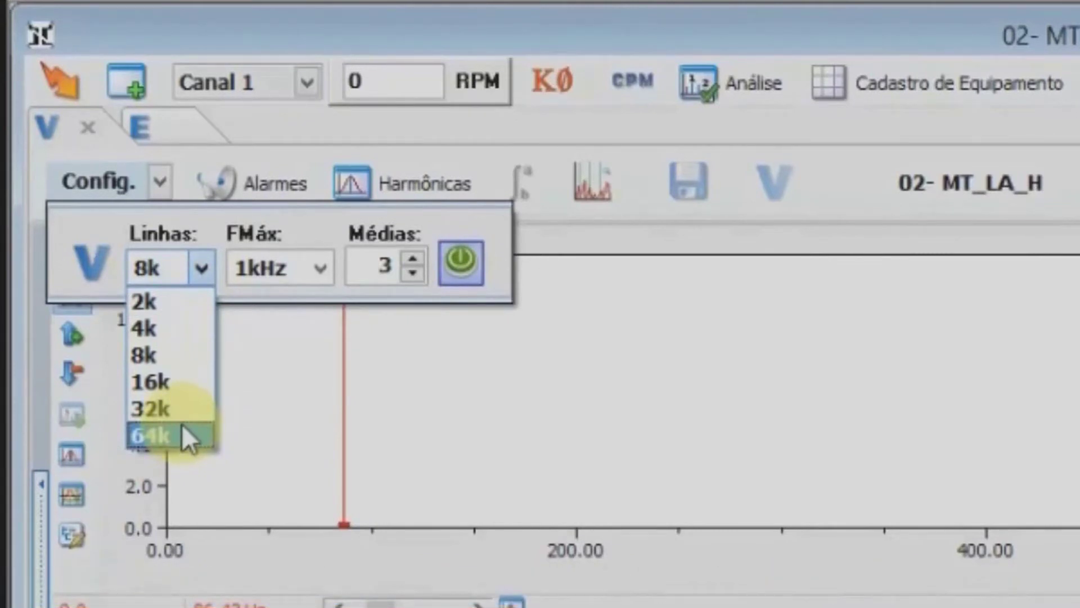
left_click(161, 353)
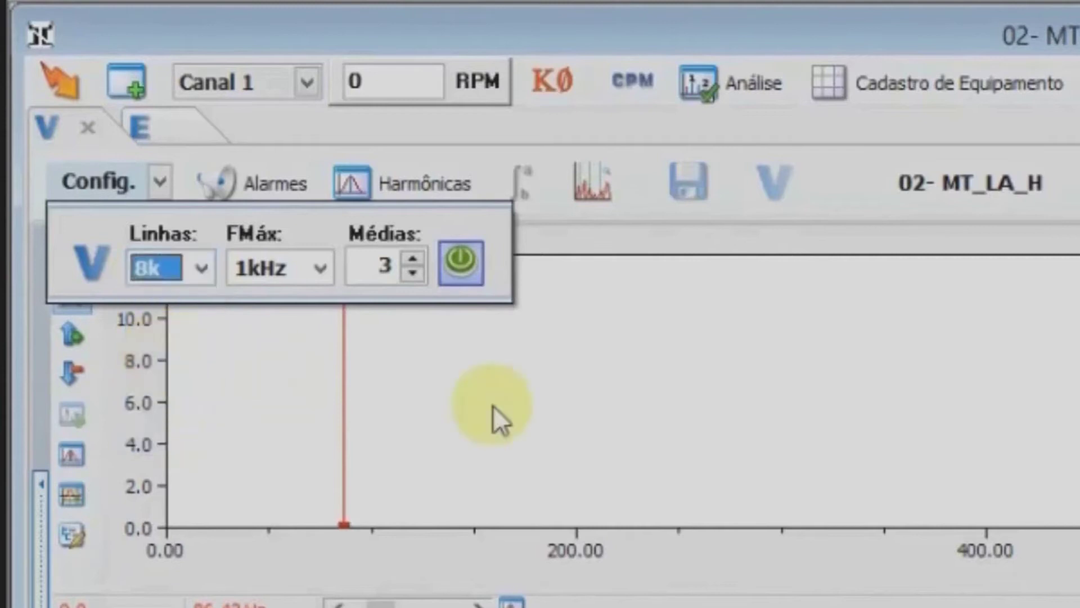
left_click(325, 270)
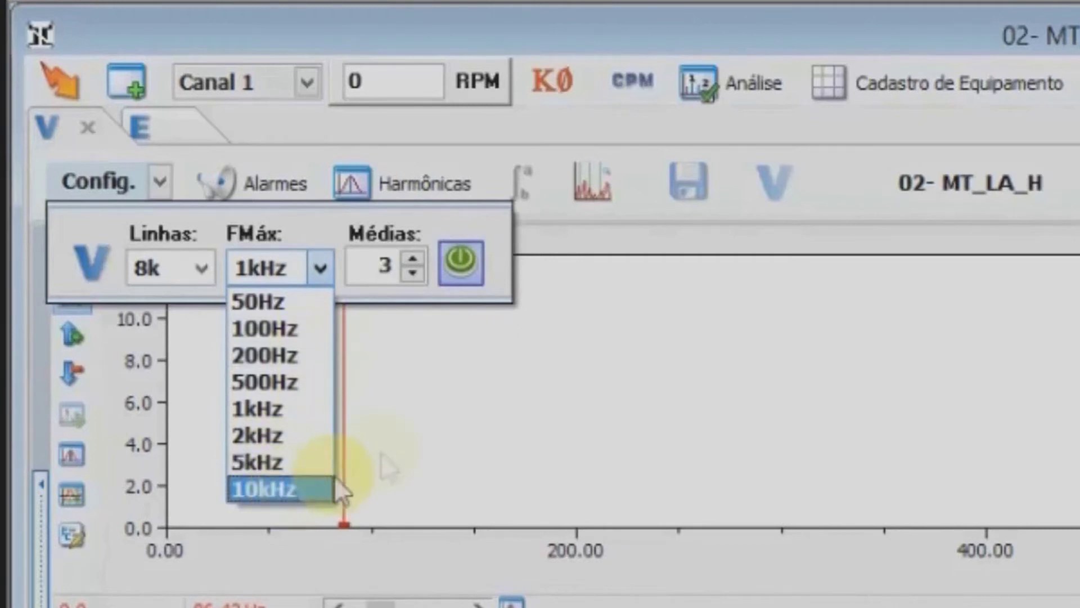
left_click(387, 345)
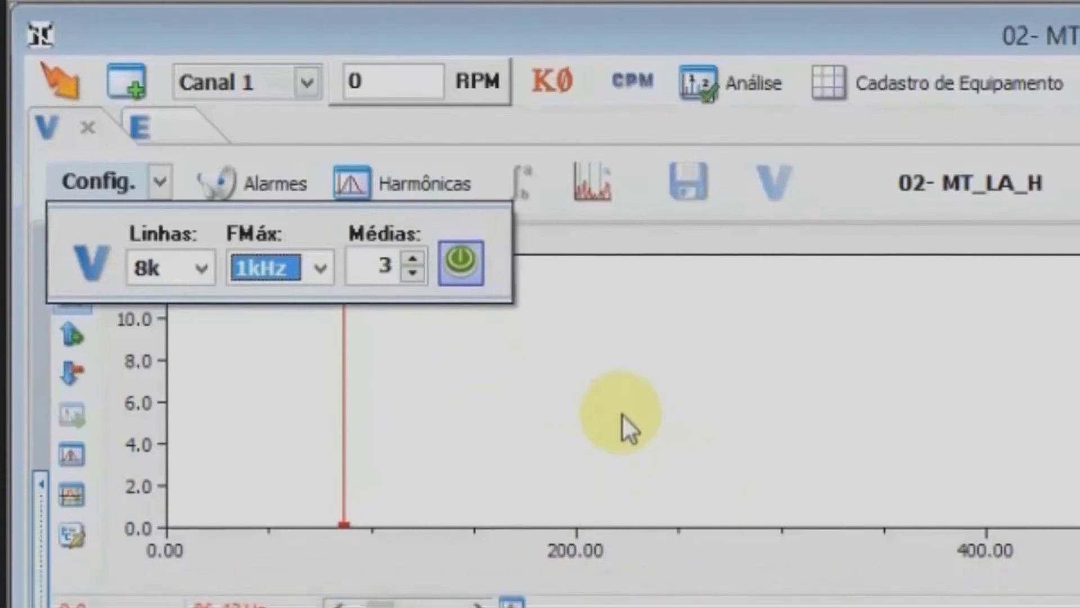
Review the lines, FMáx and averages settings in the Envelope (E) signal's configuration
left_click(160, 127)
left_click(154, 141)
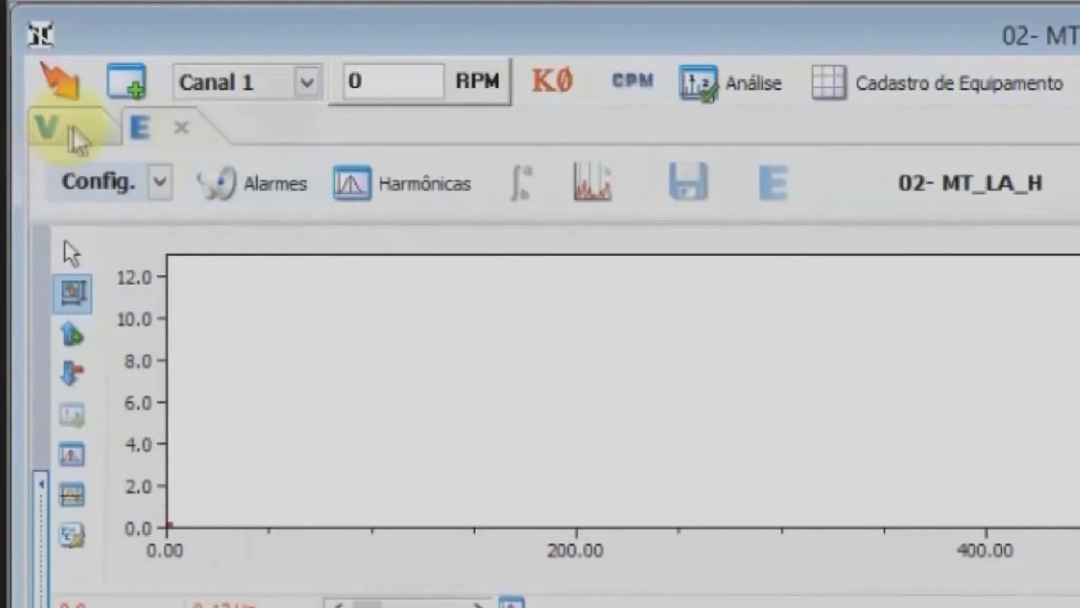
left_click(161, 184)
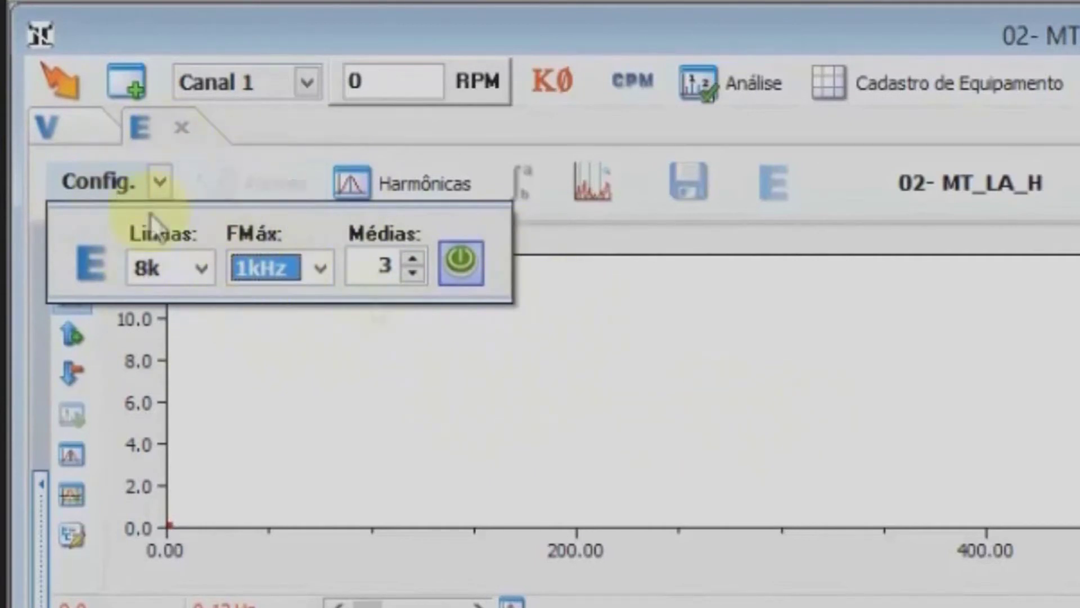
left_click(492, 444)
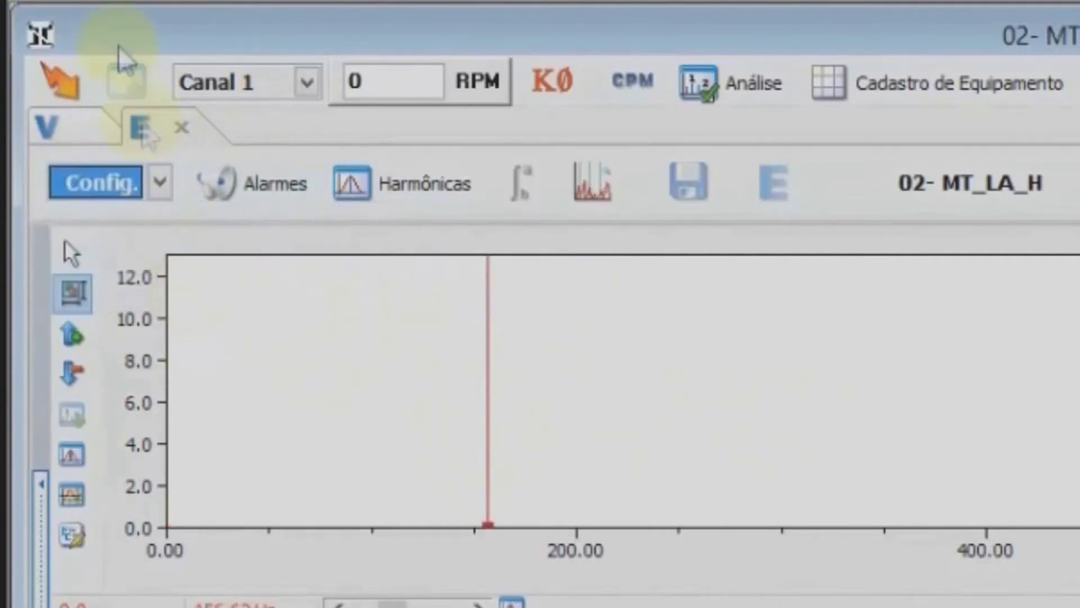
Add a third signal to the measurement window with type A, FMáx 2kHz and 16k lines
left_click(130, 82)
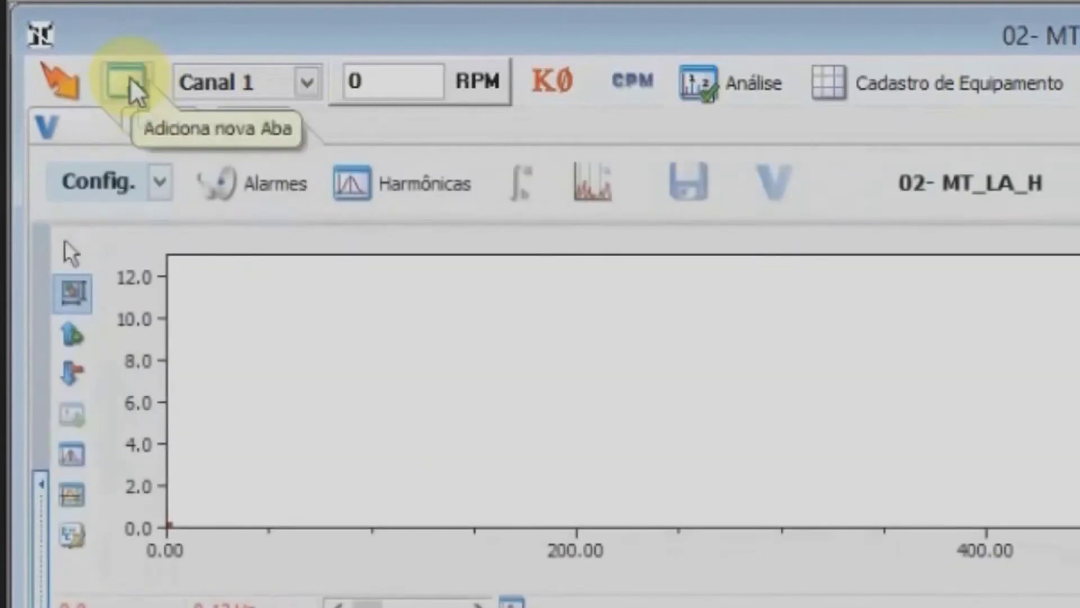
left_click(162, 185)
left_click(107, 270)
left_click(104, 273)
left_click(320, 276)
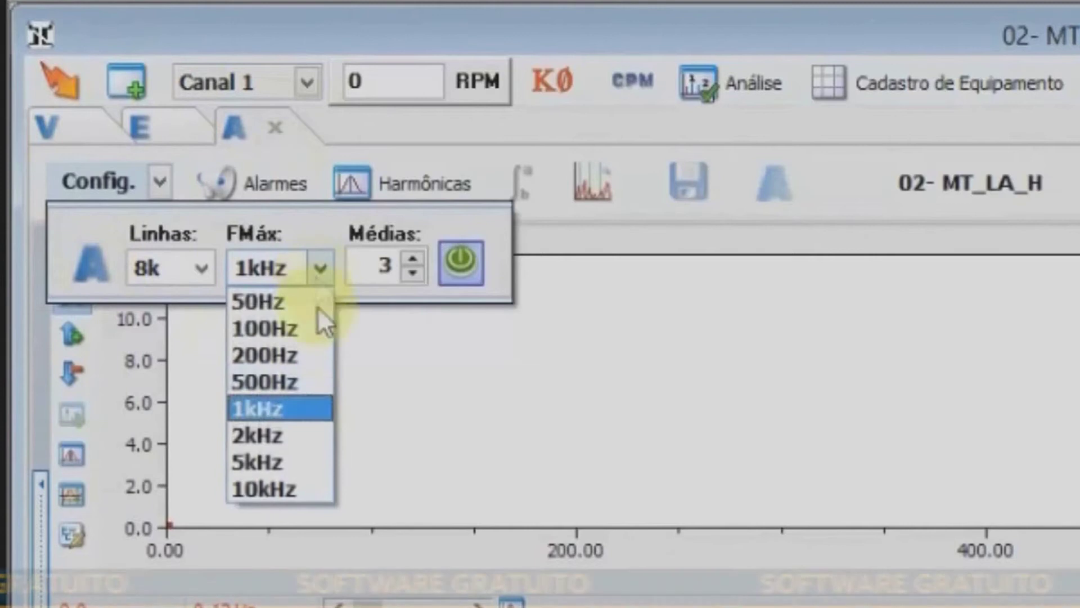
left_click(297, 434)
left_click(202, 269)
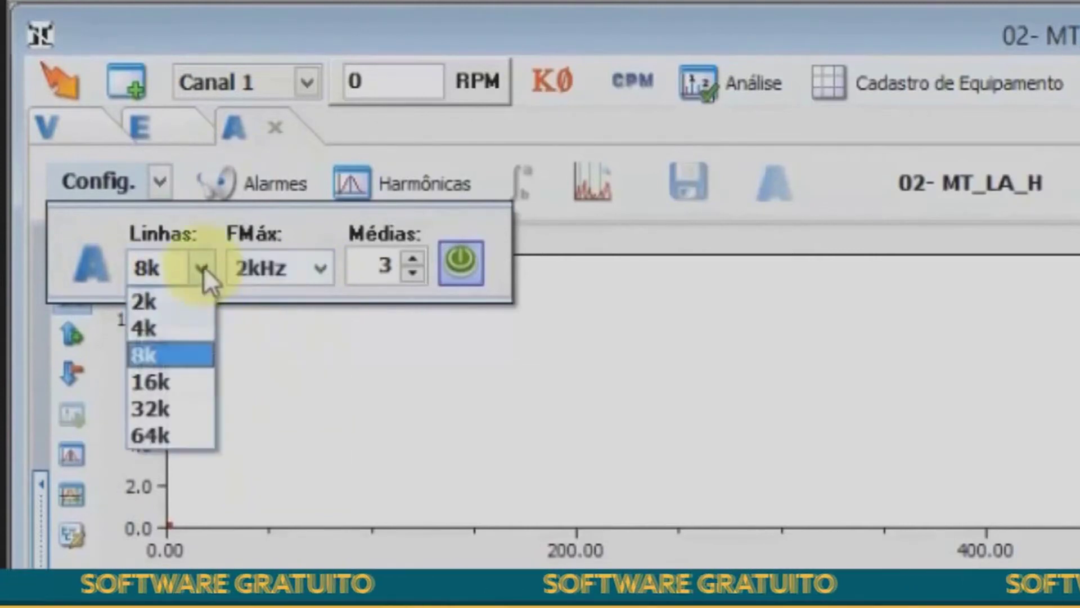
left_click(194, 383)
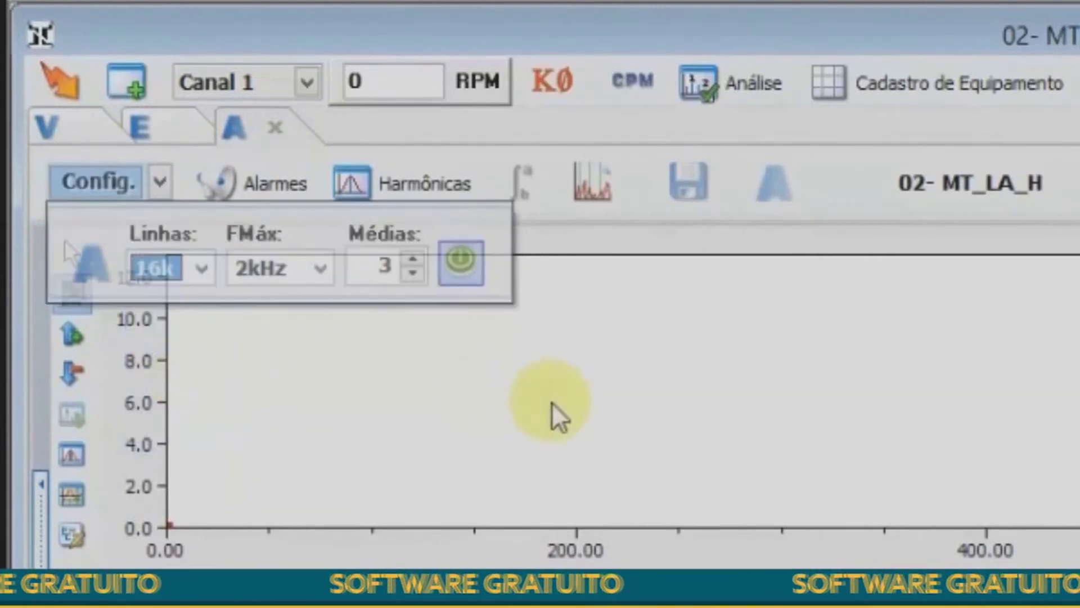
left_click(96, 181)
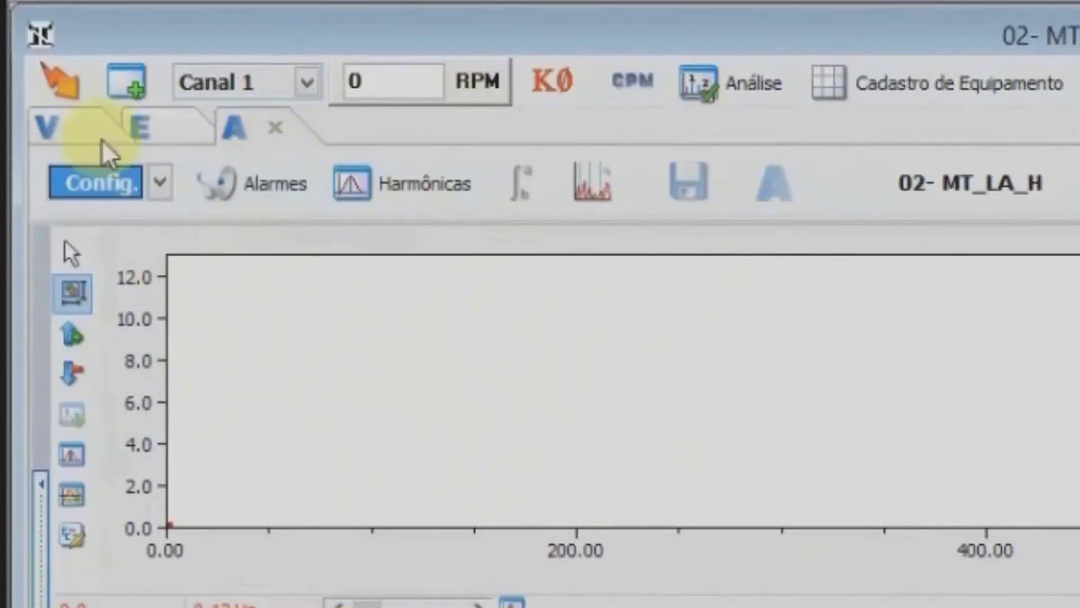
Add a fourth signal of type V and set its FMáx to 200Hz
left_click(131, 90)
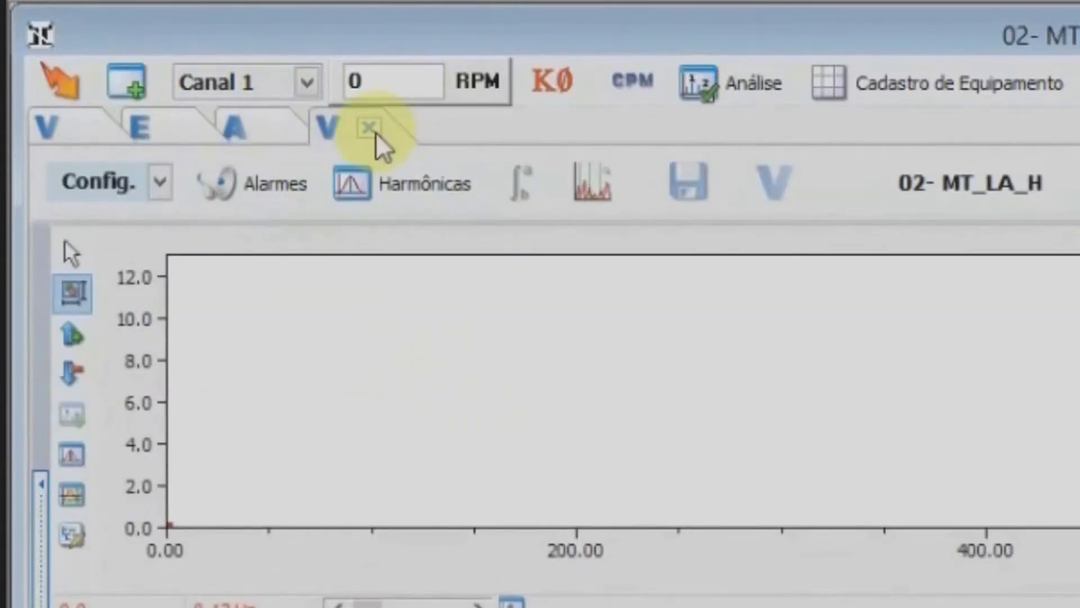
left_click(160, 181)
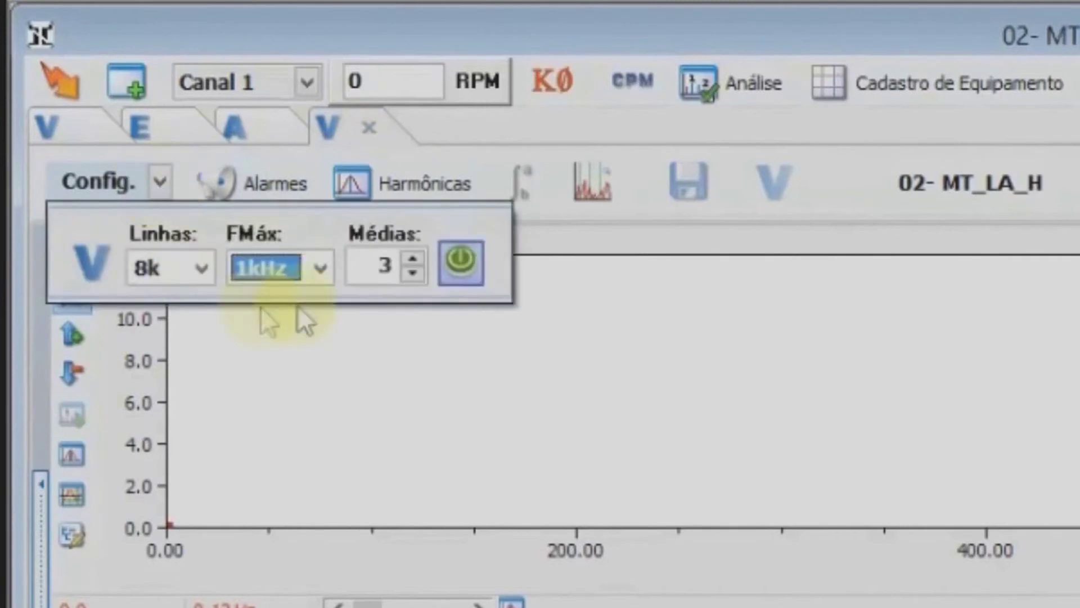
left_click(315, 275)
left_click(280, 350)
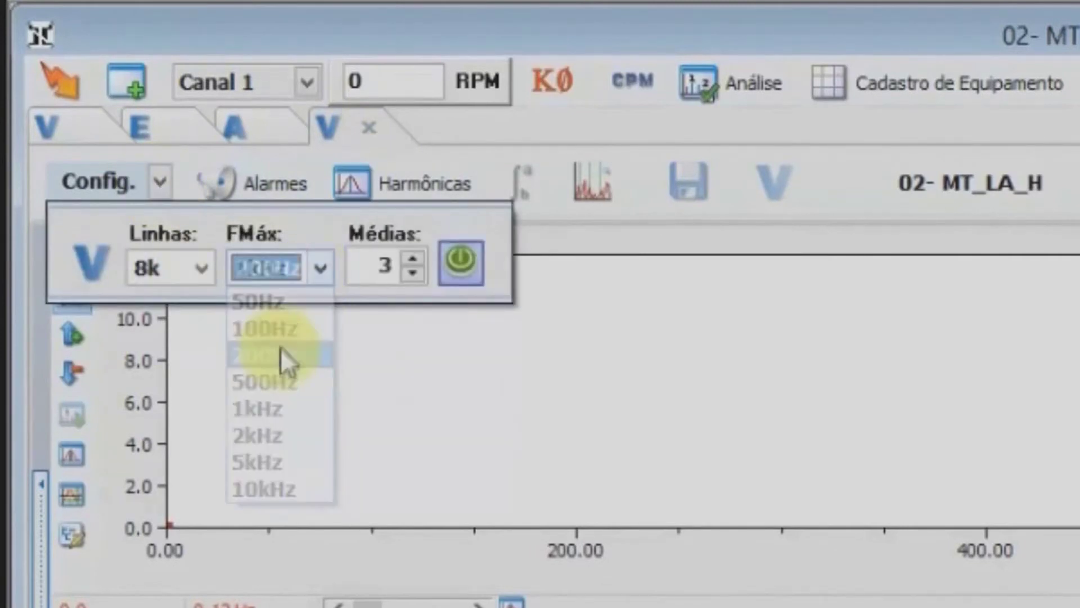
left_click(550, 391)
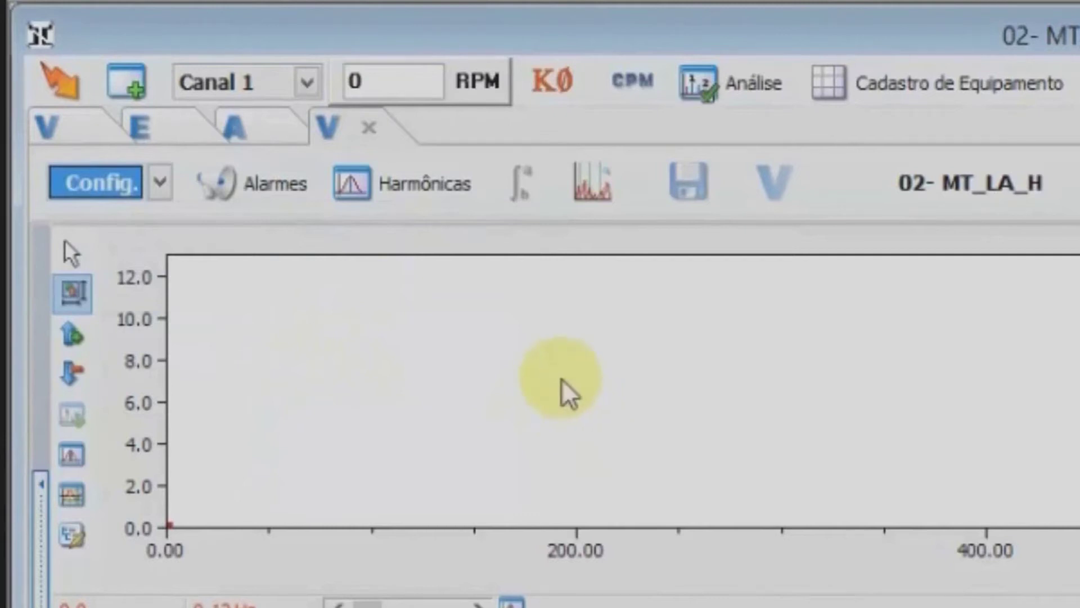
Add a fifth signal, set its type to Envelope (E) and its FMáx to 200Hz
left_click(135, 90)
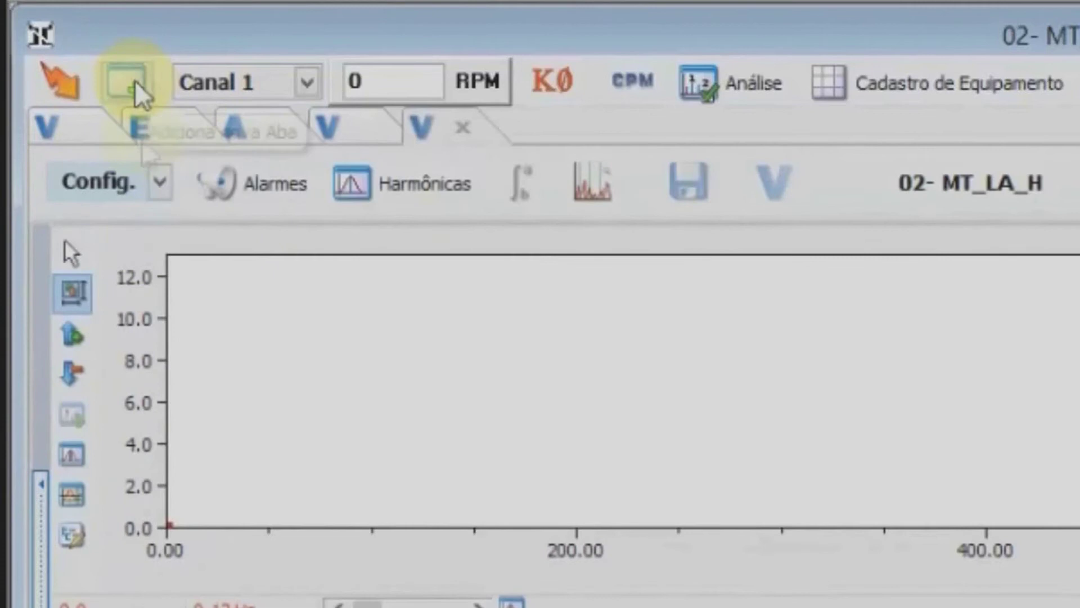
left_click(160, 182)
left_click(85, 268)
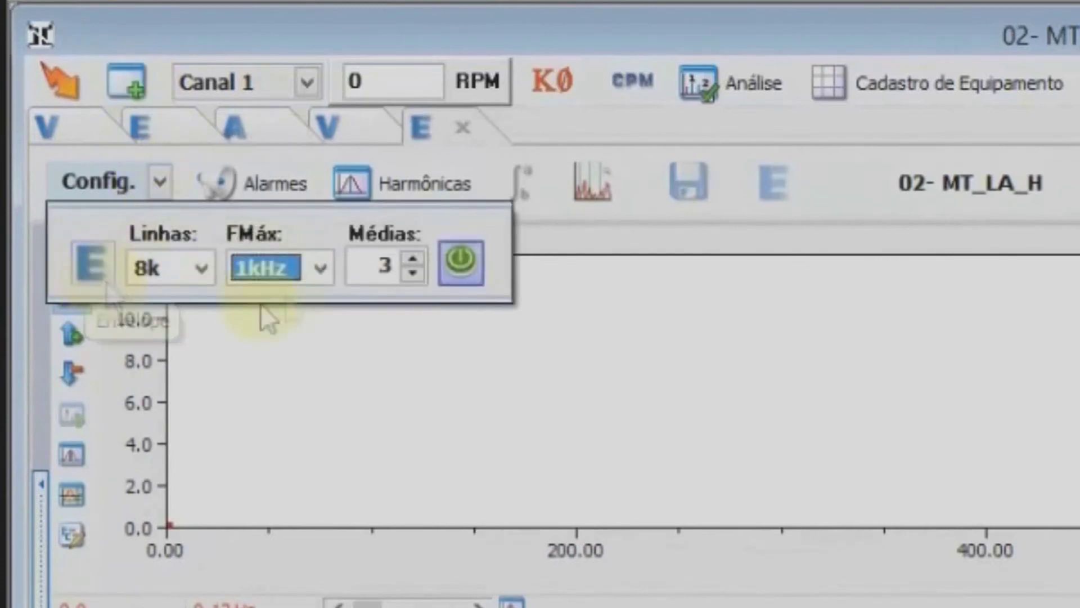
left_click(318, 269)
left_click(308, 355)
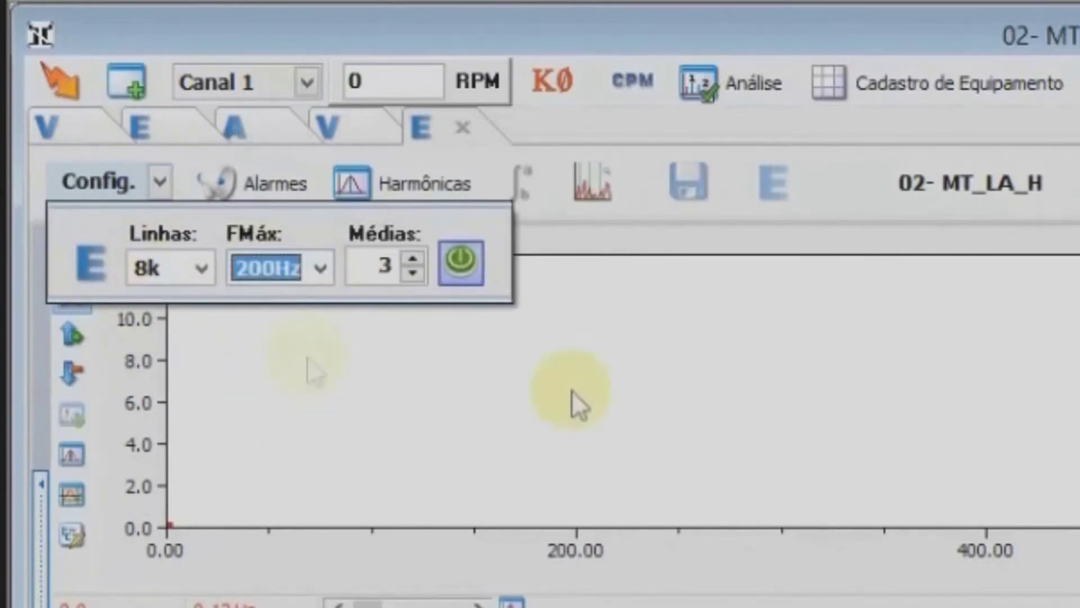
left_click(592, 394)
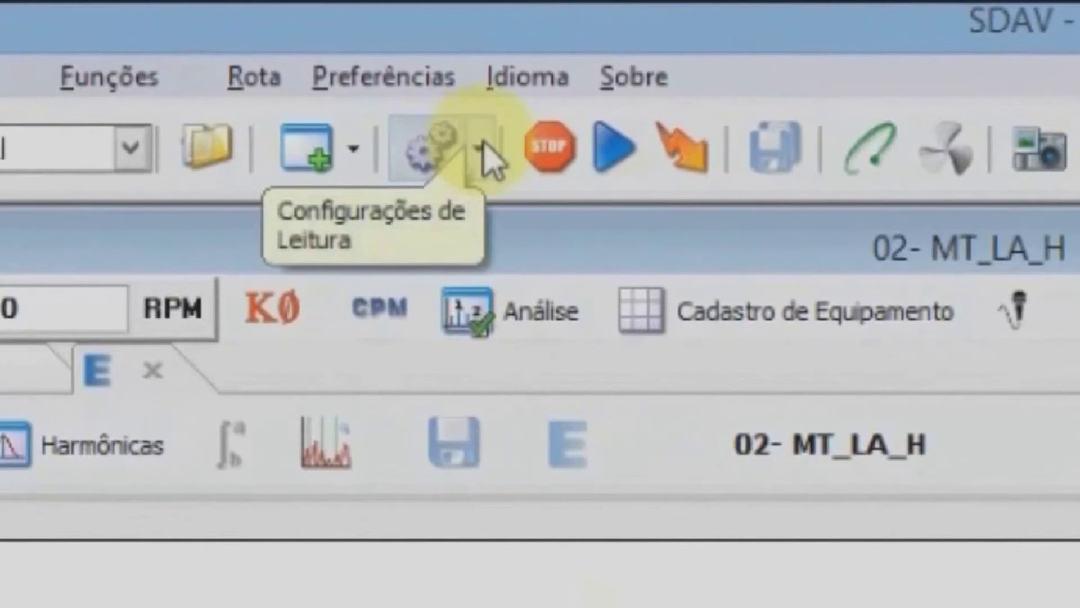
Save the reading configuration as "Ponto 02- MT_LA_H.CFG9" in the Máquina Virtual folder
left_click(479, 149)
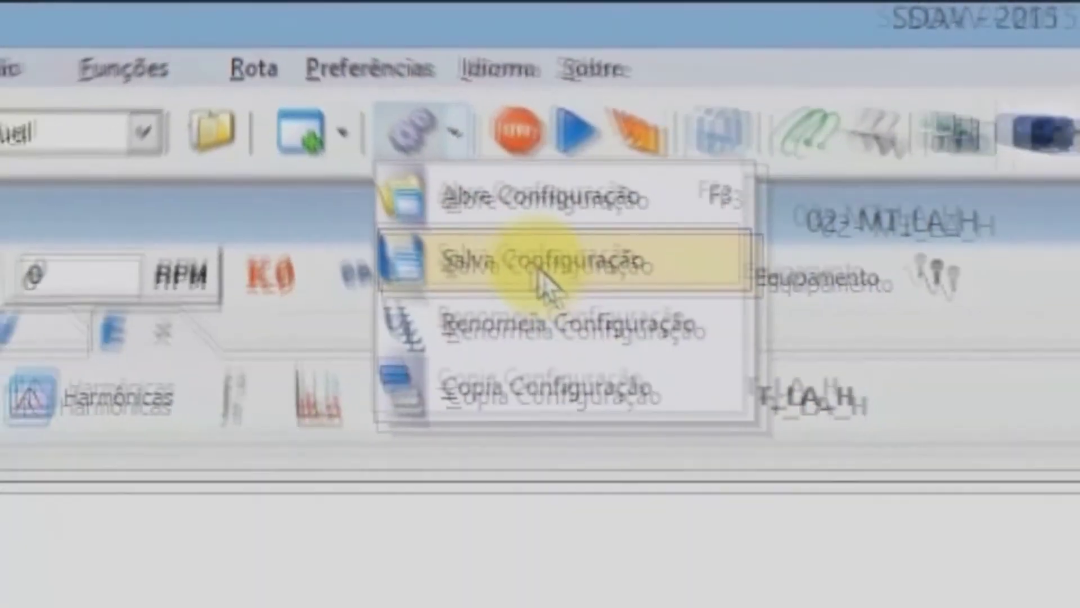
left_click(577, 309)
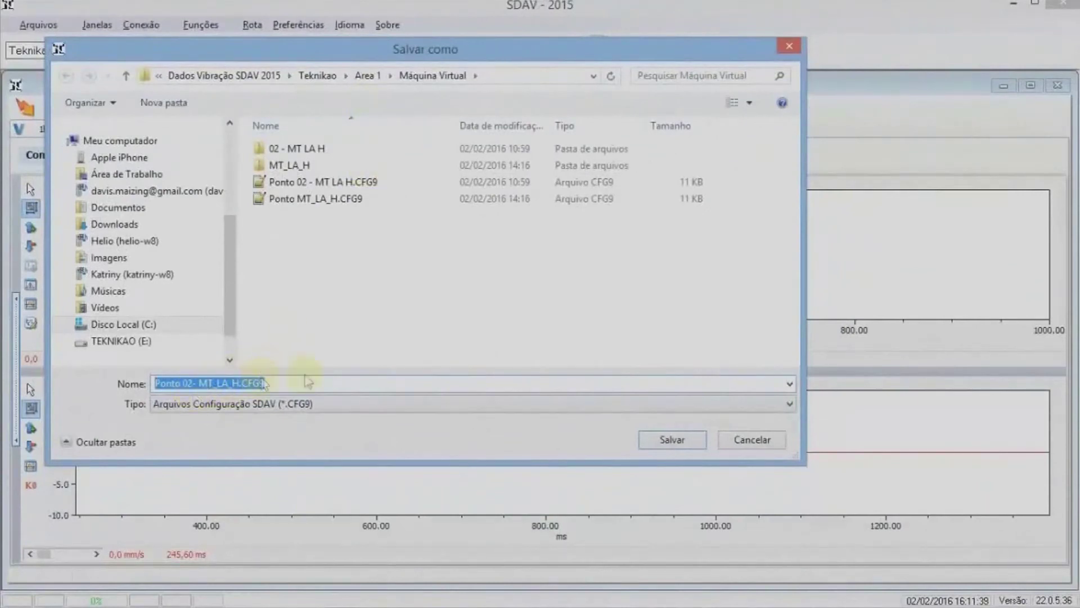
left_click(672, 442)
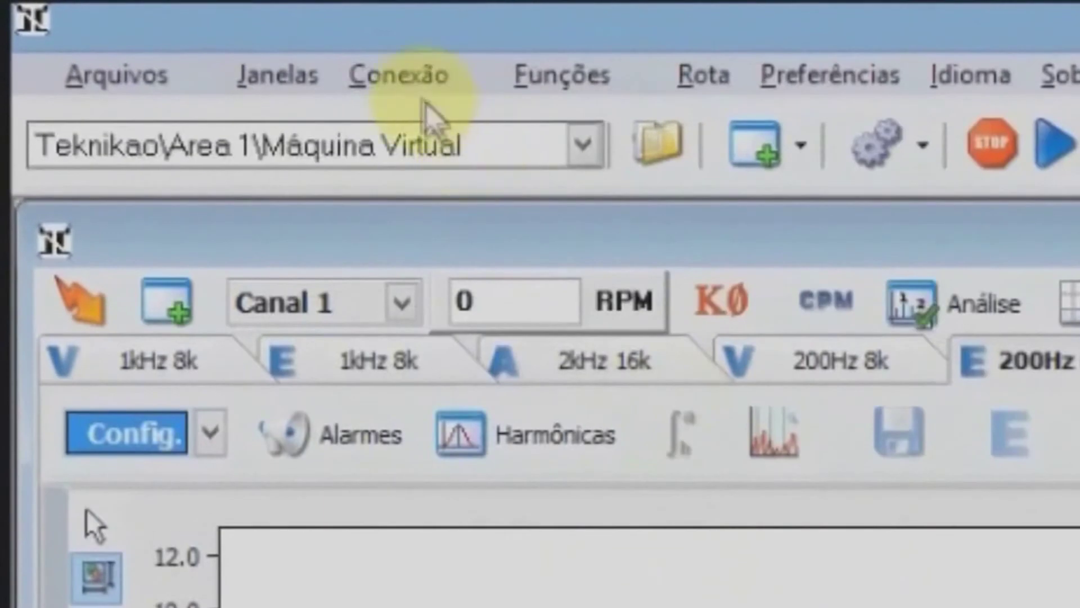
Switch the connection to Máquina Virtual and look through the simulator's list of machine defects, keeping Desbal. MLO
left_click(148, 29)
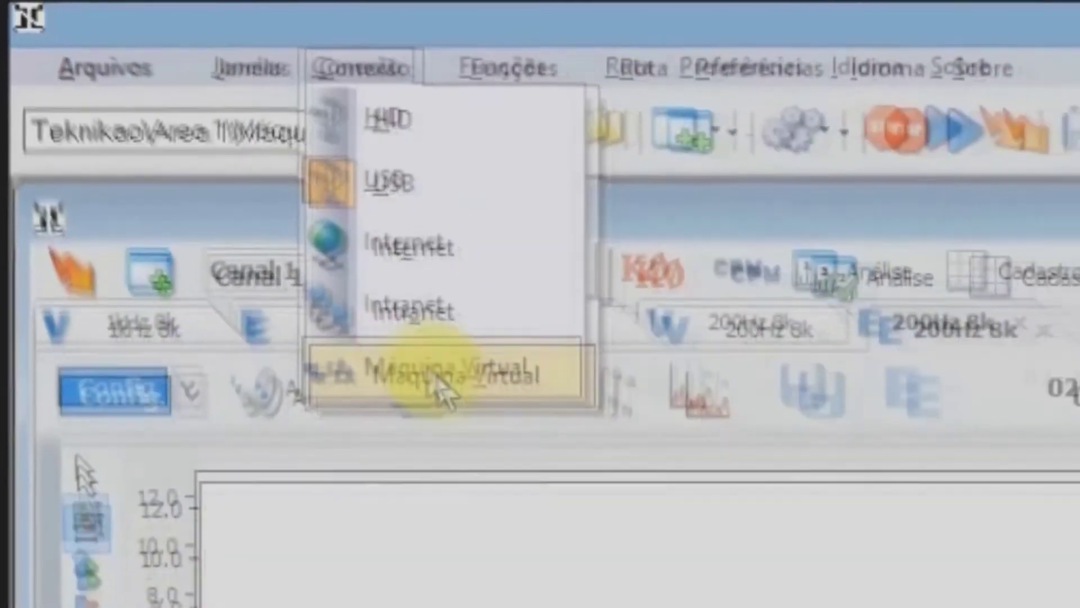
left_click(483, 421)
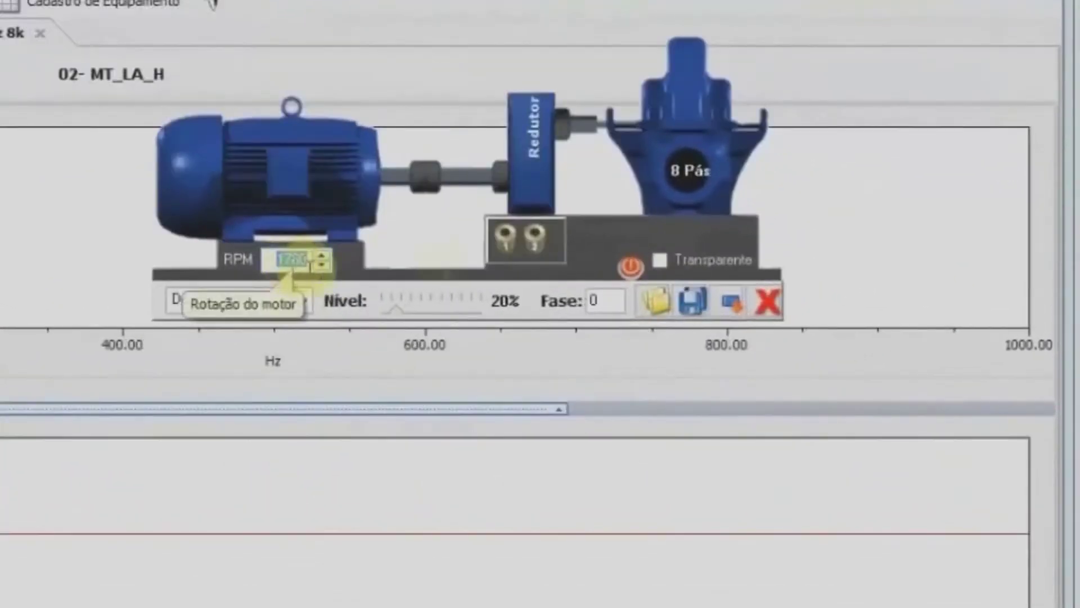
left_click(304, 300)
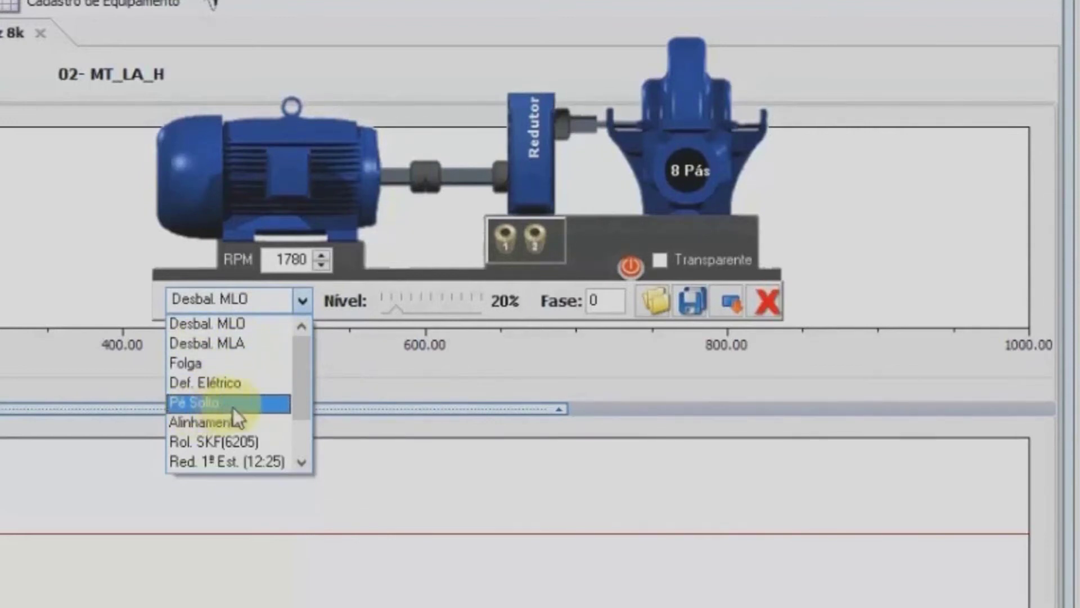
left_click(299, 186)
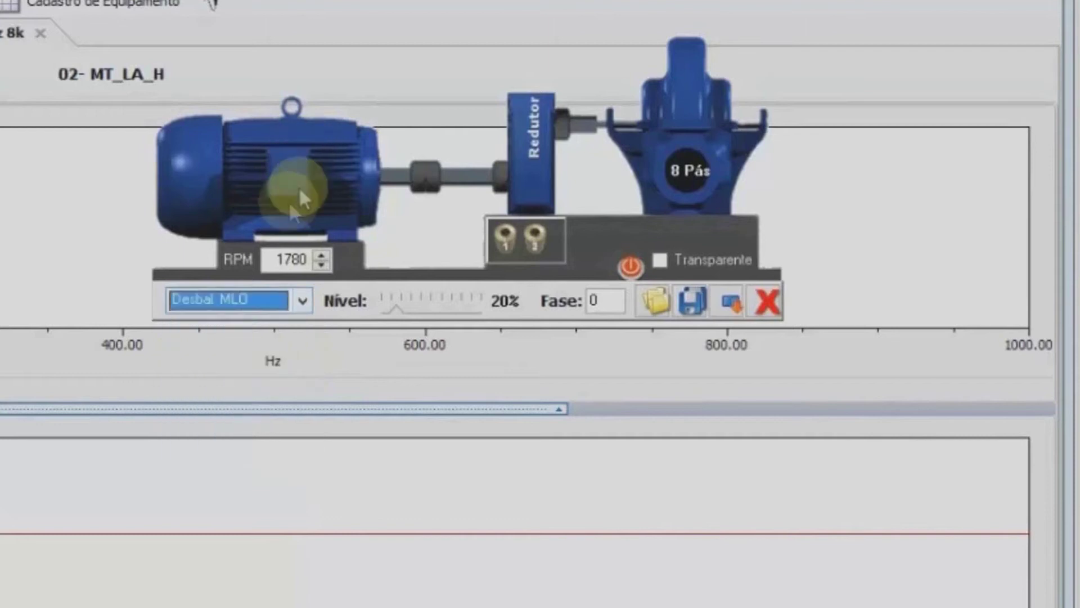
Reposition the virtual machine over the charts and place sensor 1 on the motor's coupling end
left_click_drag(328, 140, 423, 367)
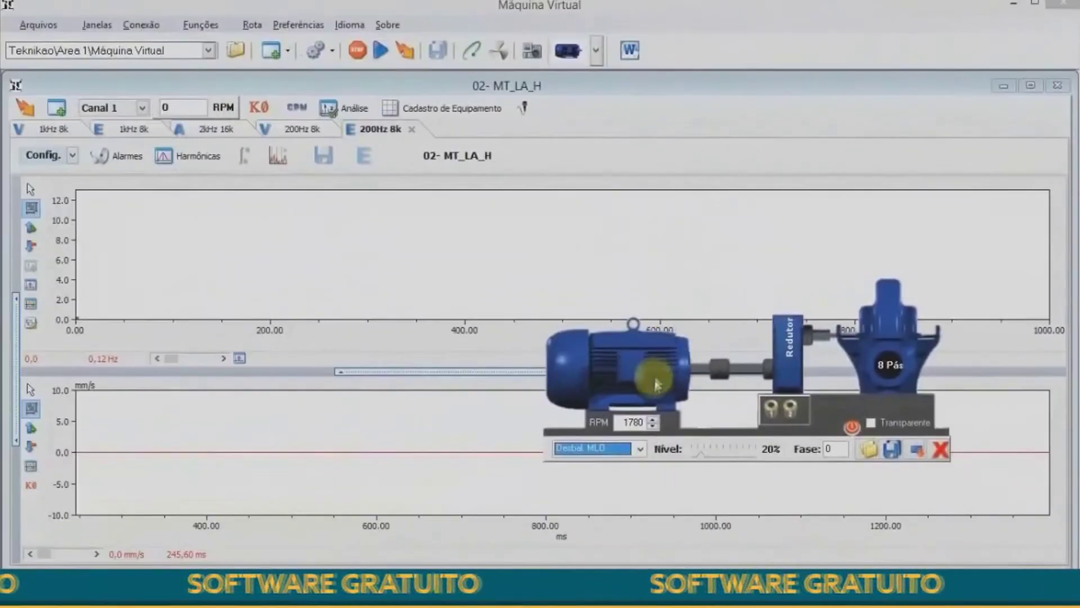
left_click_drag(643, 375, 687, 336)
left_click(819, 400)
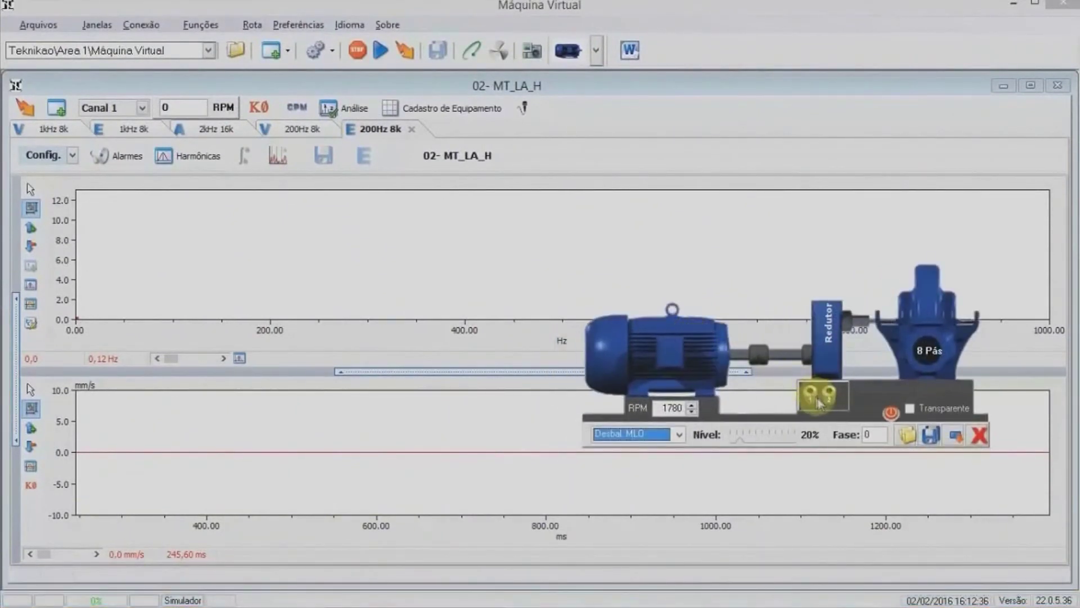
left_click(712, 353)
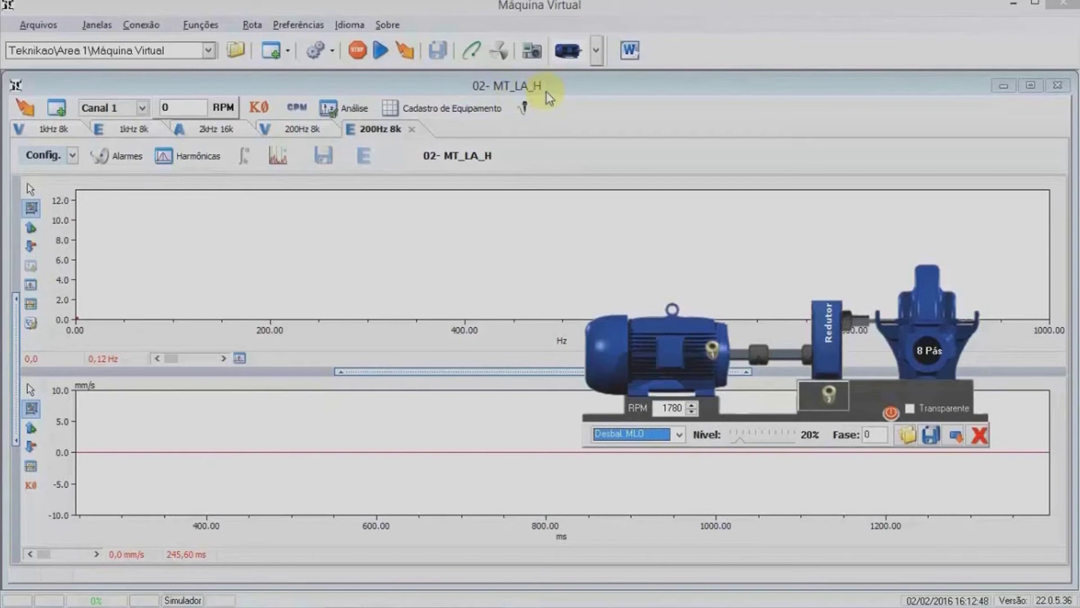
left_click_drag(675, 331, 717, 355)
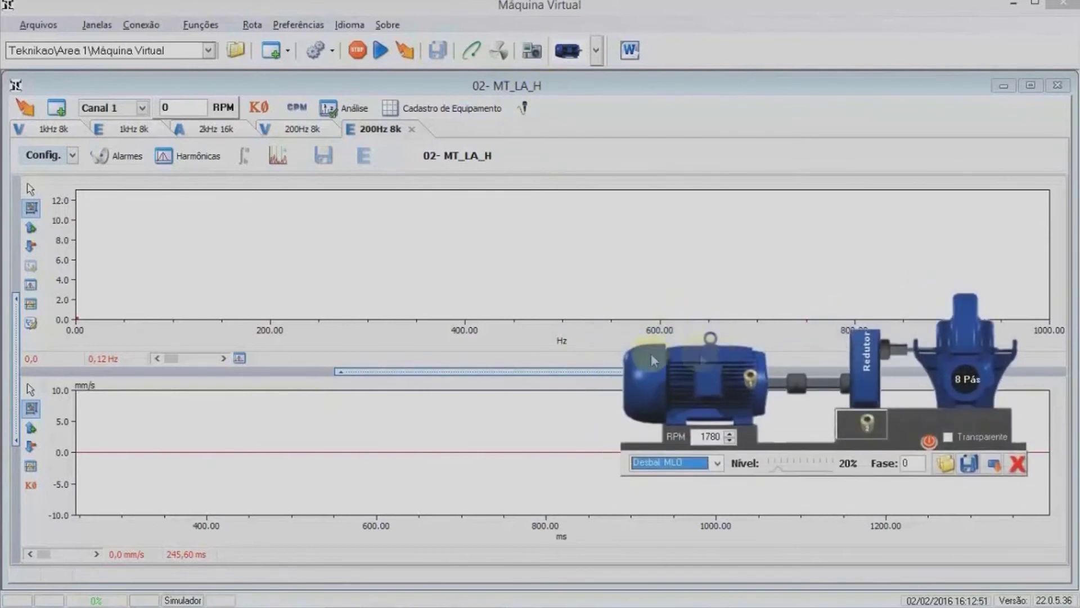
Acquire readings for all five signals and view each signal's spectrum and waveform in turn
left_click(407, 52)
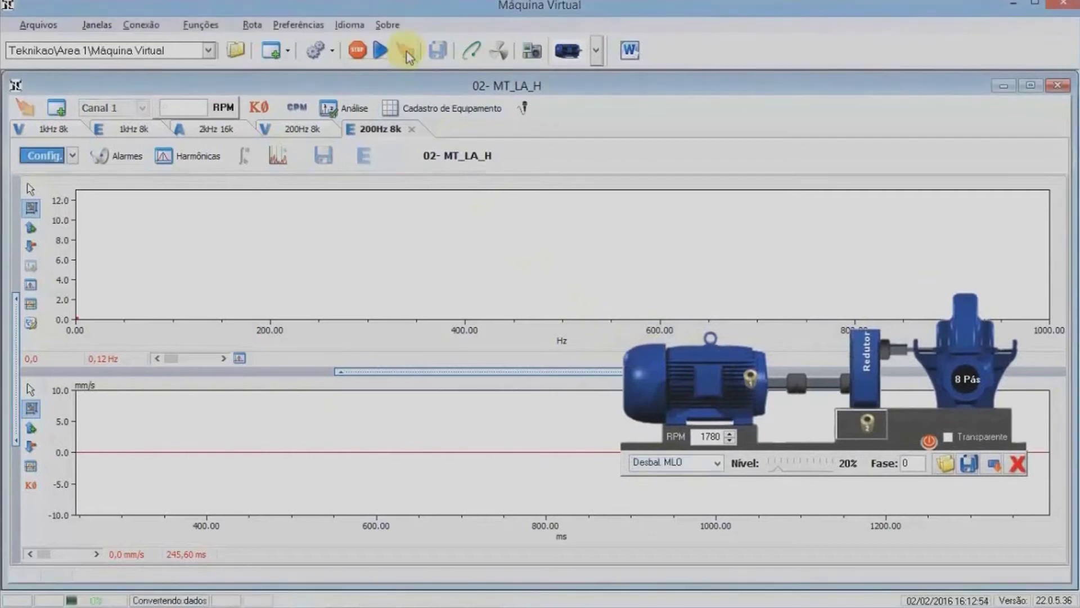
left_click(50, 130)
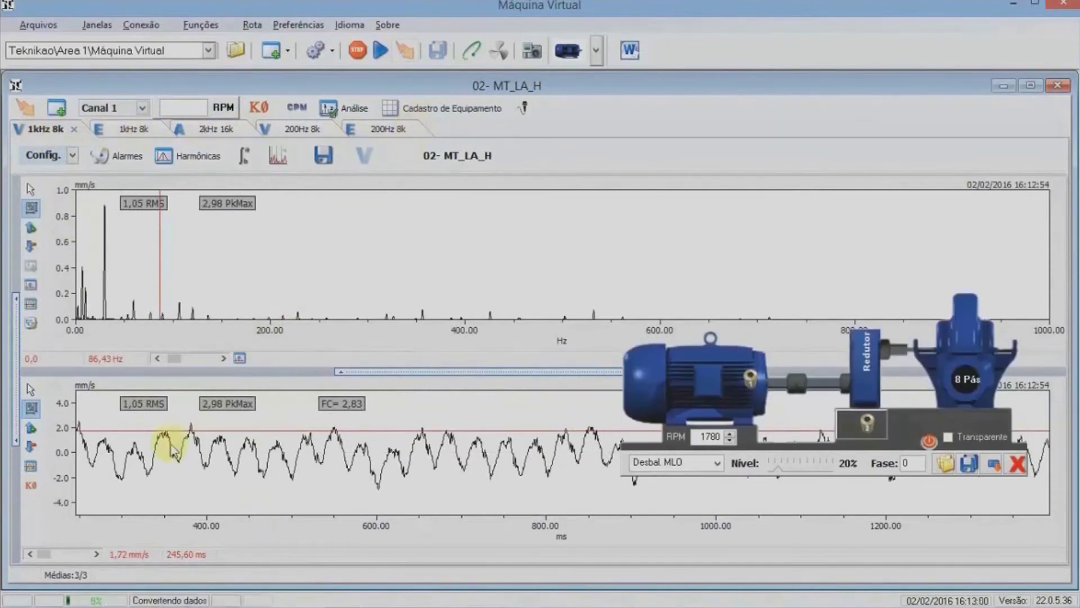
left_click(208, 446)
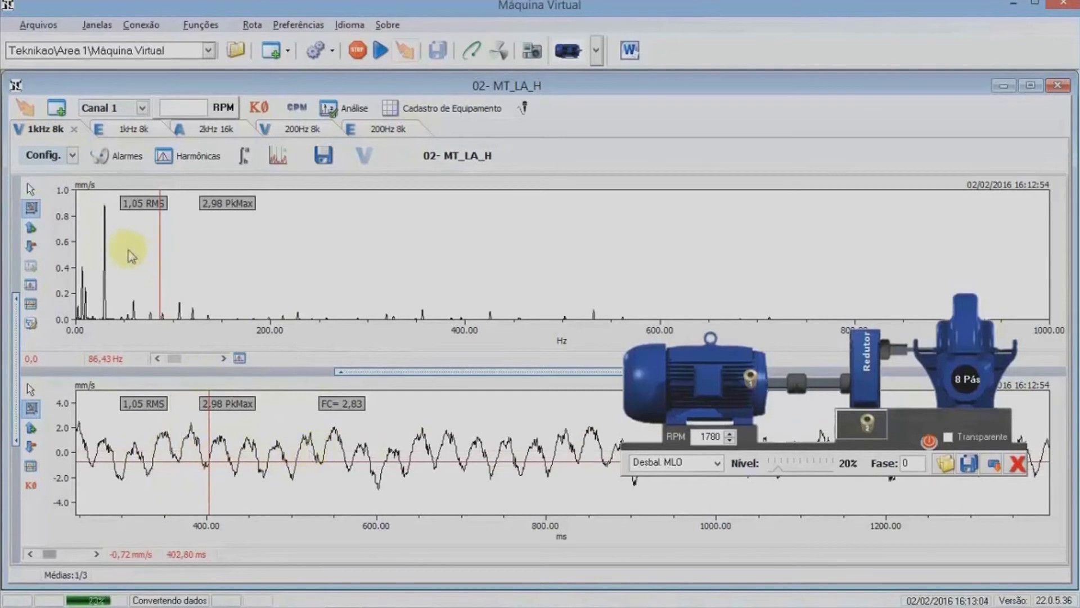
left_click(116, 128)
left_click(209, 134)
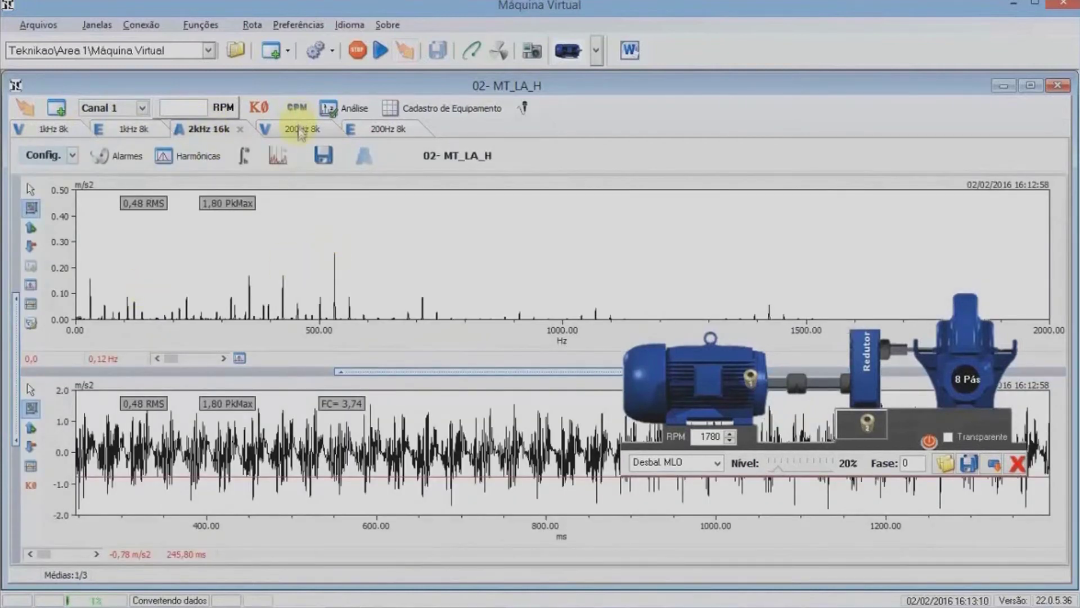
left_click(302, 129)
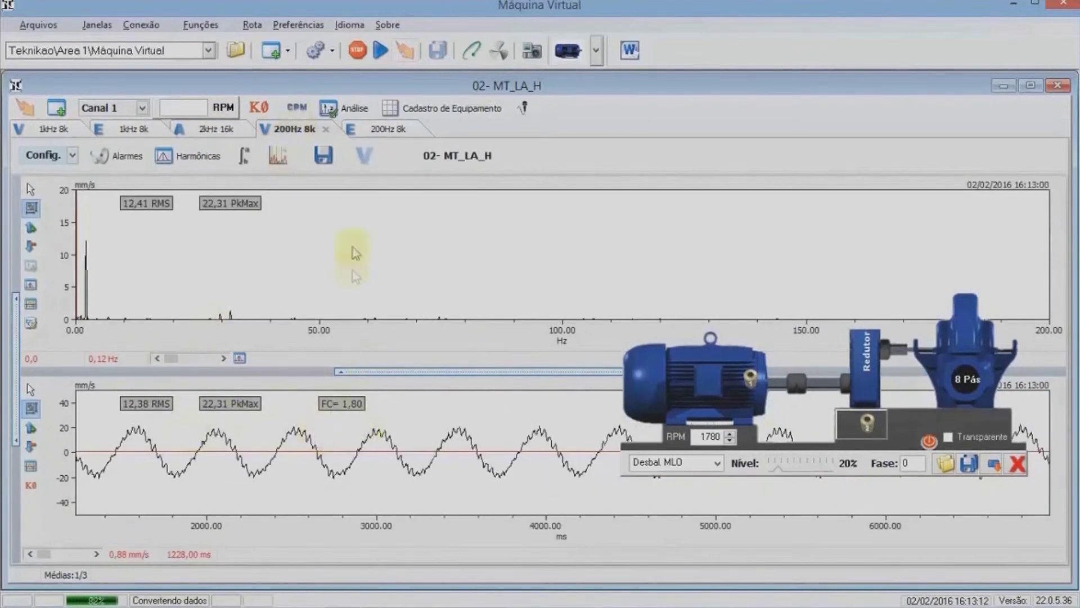
left_click(383, 131)
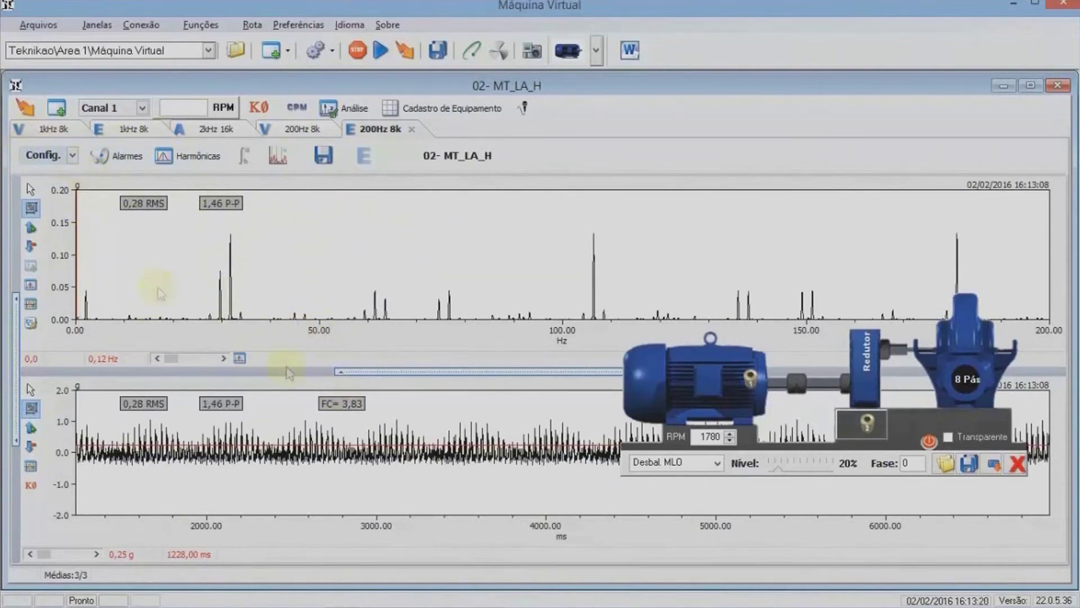
Move the virtual machine down to uncover the charts, return to the V 1kHz 8k signal and place the waveform cursor
left_click_drag(690, 369, 746, 487)
left_click(46, 130)
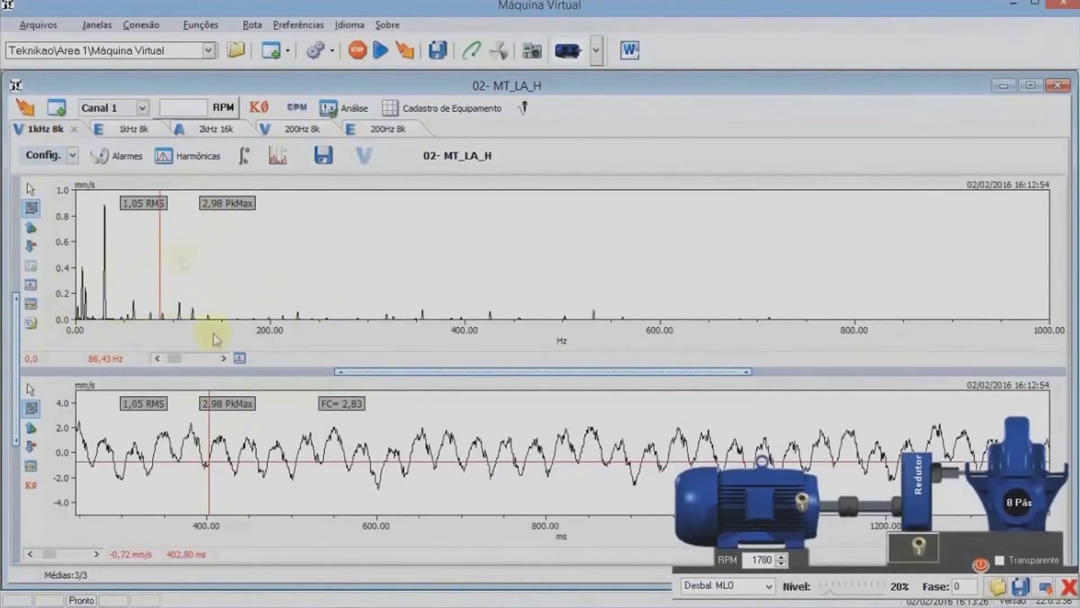
left_click(421, 447)
Place the spectrum cursor at about 81 Hz and expand the trend and alarm-band pane beside the V signal's charts
left_click(125, 269)
left_click(128, 270)
left_click(152, 270)
left_click_drag(22, 340, 630, 427)
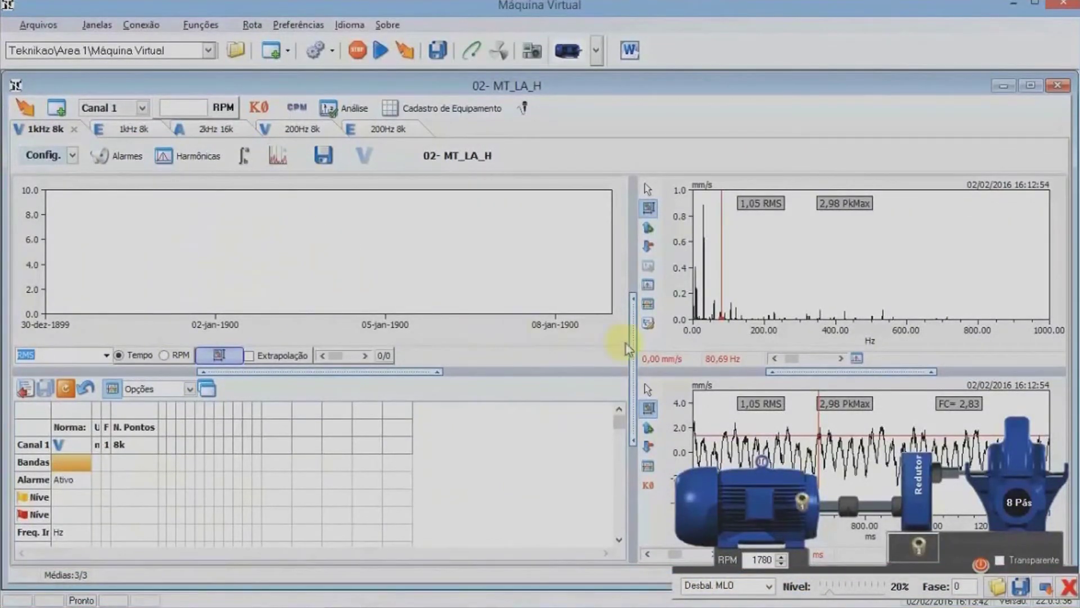
Enlarge the V 1kHz 8k spectrum to fill the window and place its cursor on the highest peak at 29.66 Hz
left_click_drag(633, 350, 31, 339)
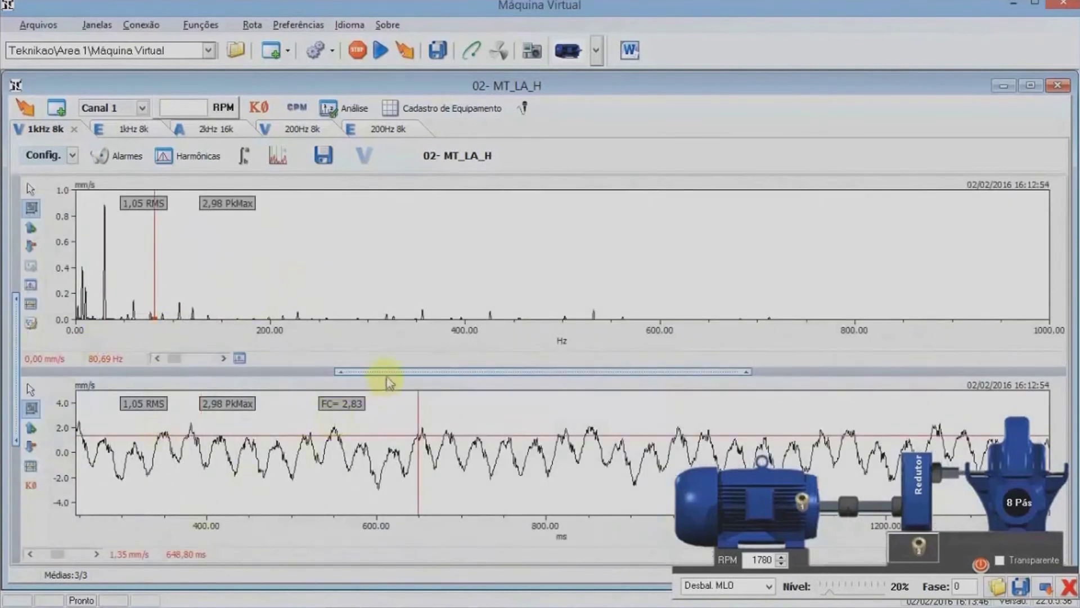
left_click_drag(386, 368, 379, 585)
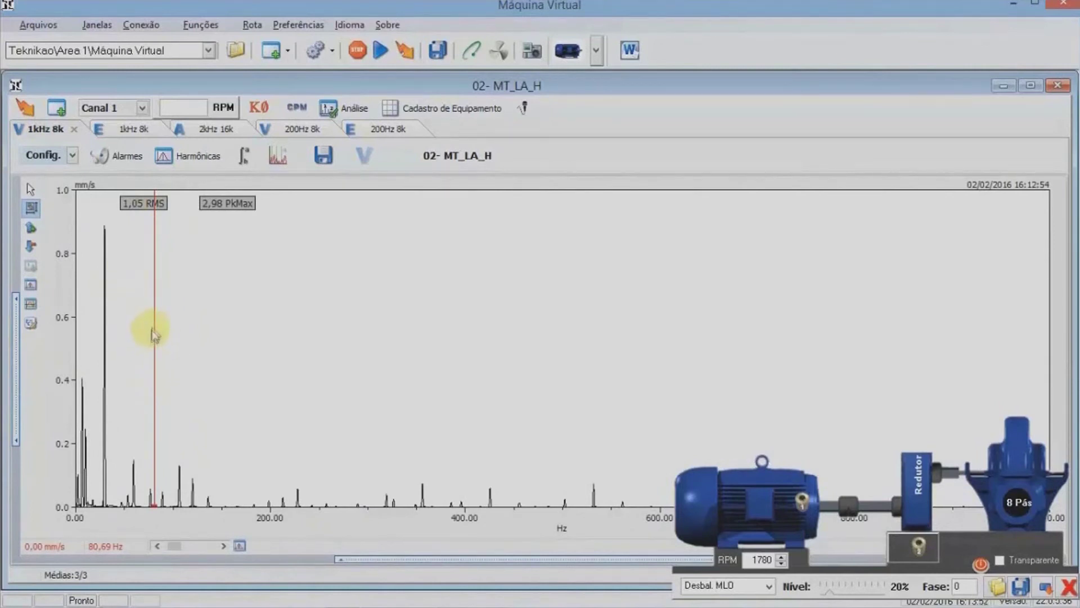
left_click_drag(155, 328, 133, 309)
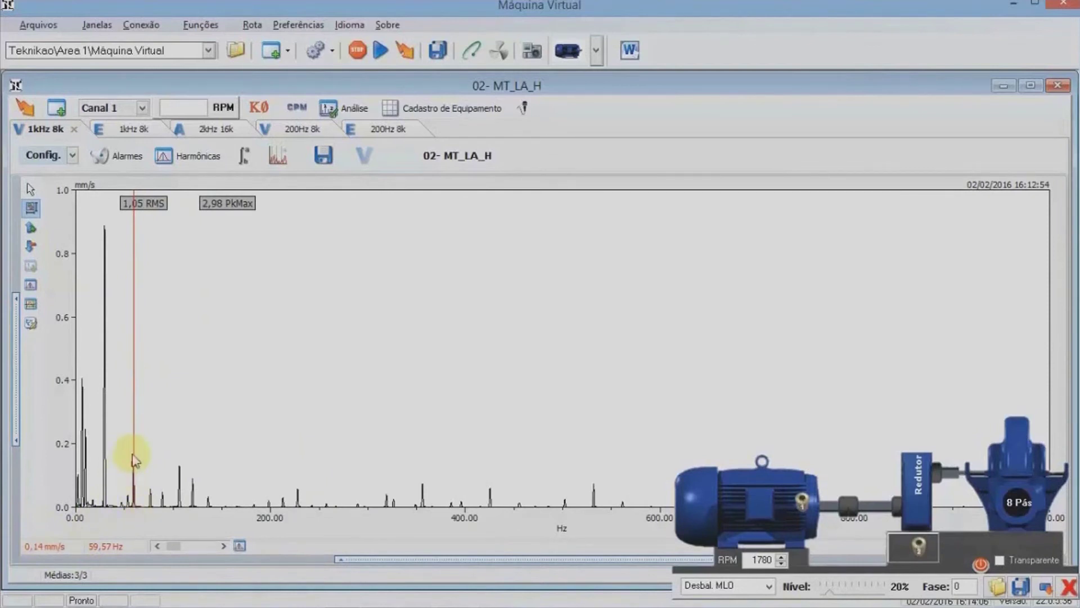
left_click_drag(135, 418, 106, 416)
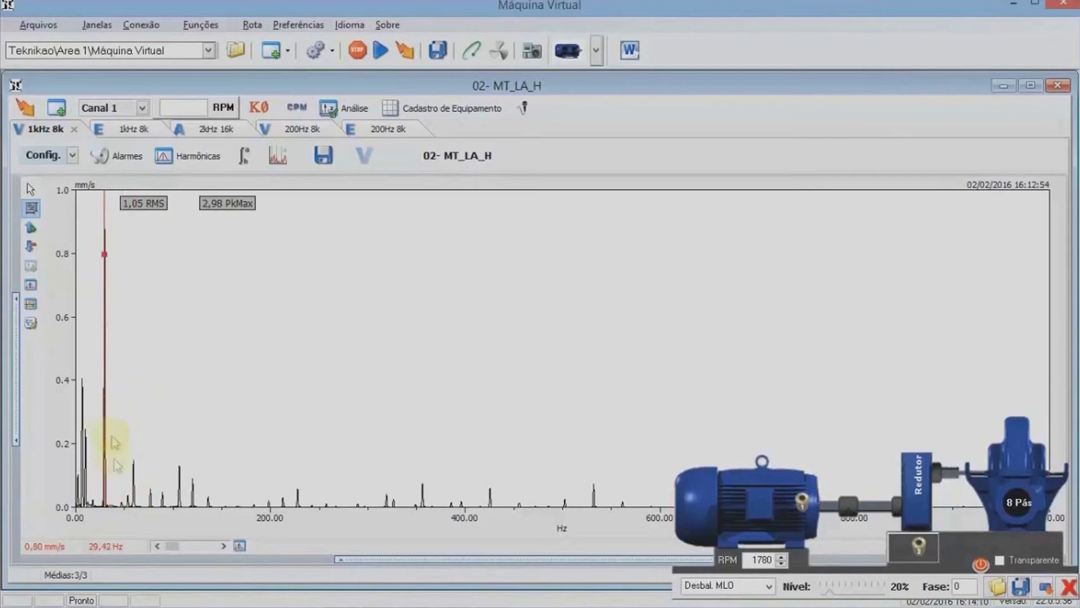
left_click(224, 547)
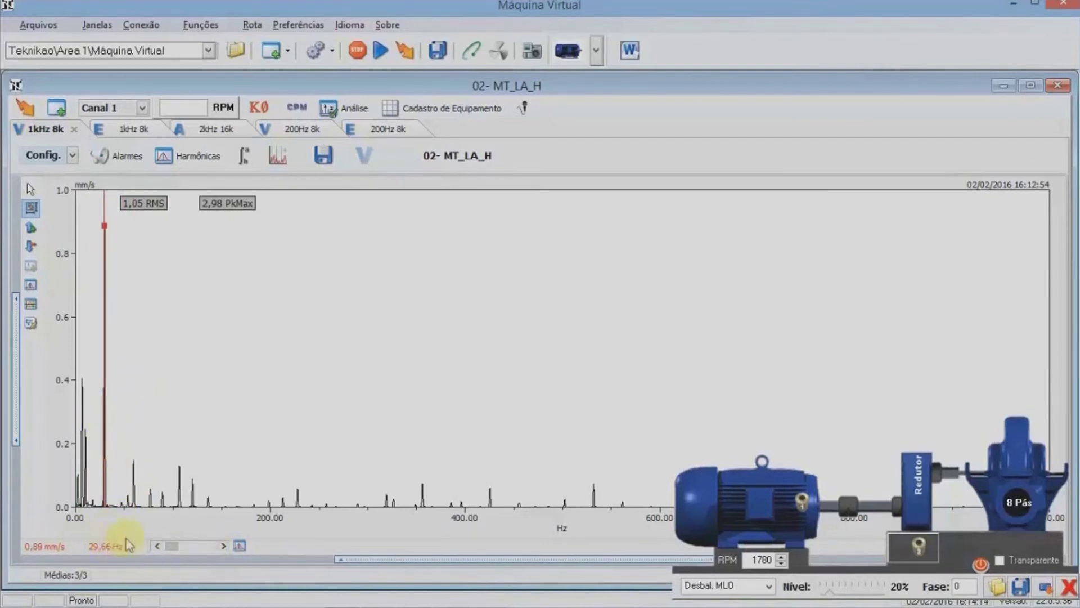
Switch the frequency unit to CPM, locate the exact peak at 1.7799 kCPM and move the virtual machine off the spectrum
left_click(300, 108)
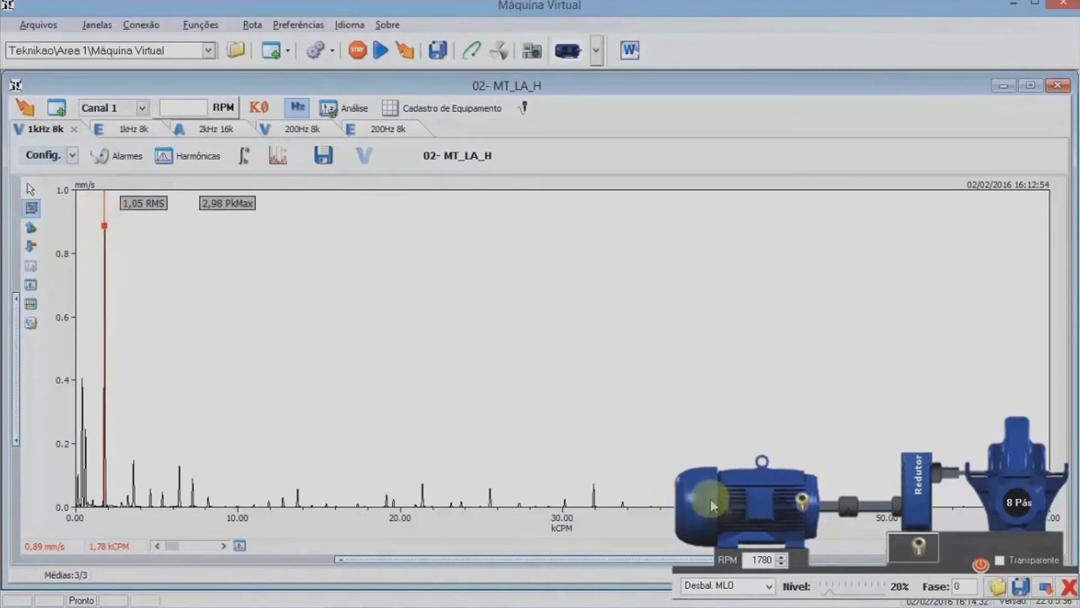
left_click_drag(710, 499, 707, 332)
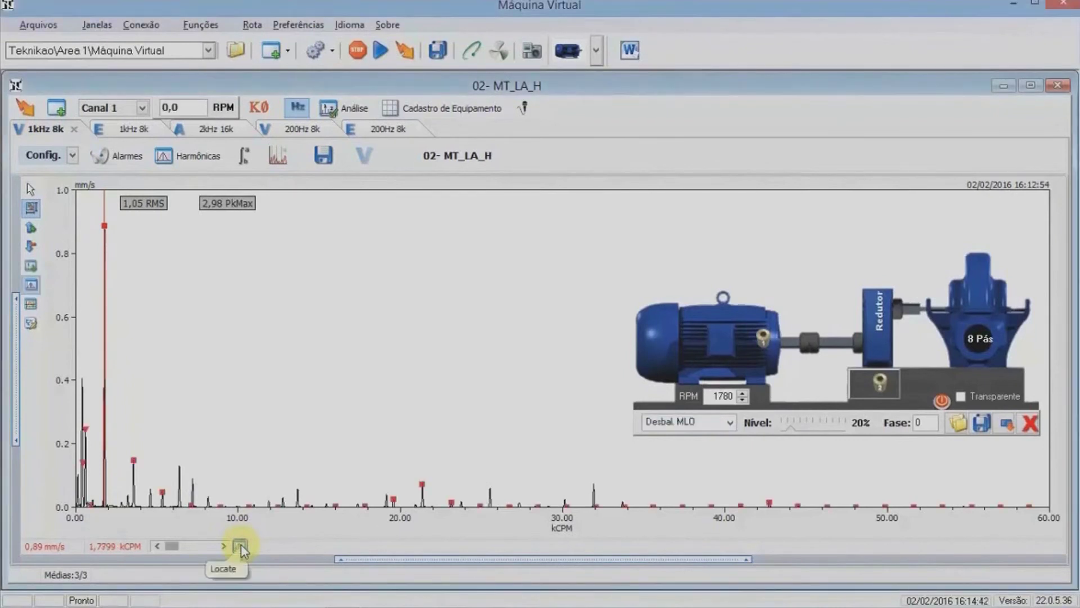
left_click_drag(719, 309, 532, 561)
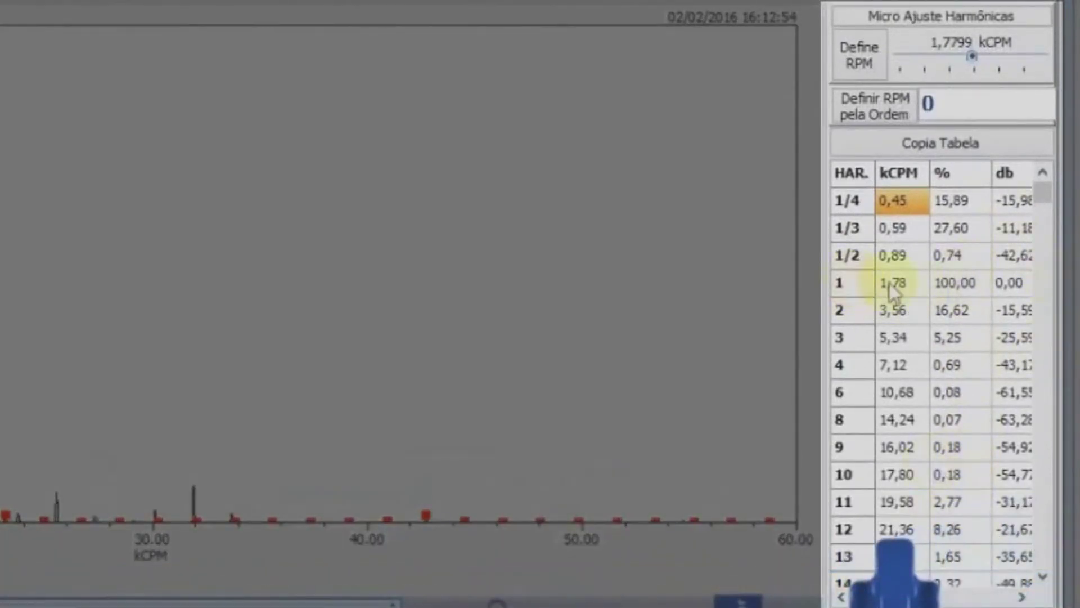
Examine the percentage values in the harmonics table row by row, from the first harmonic down and back up
left_click(979, 282)
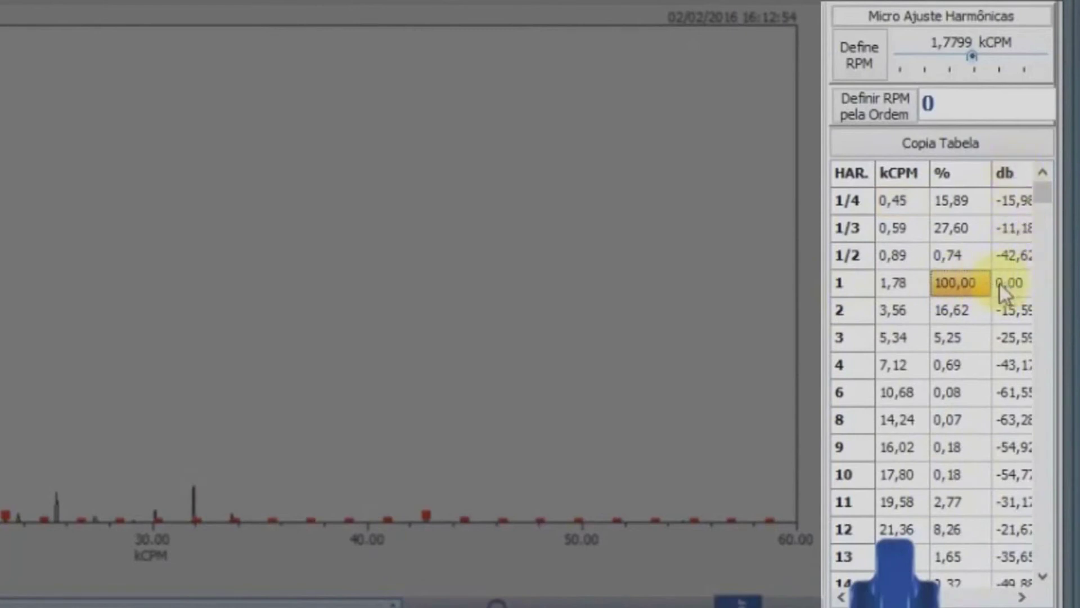
key("Down")
key("Down")
key("Down")
key("Down")
key("Down")
key("Down")
key("Down")
key("Down")
key("Down")
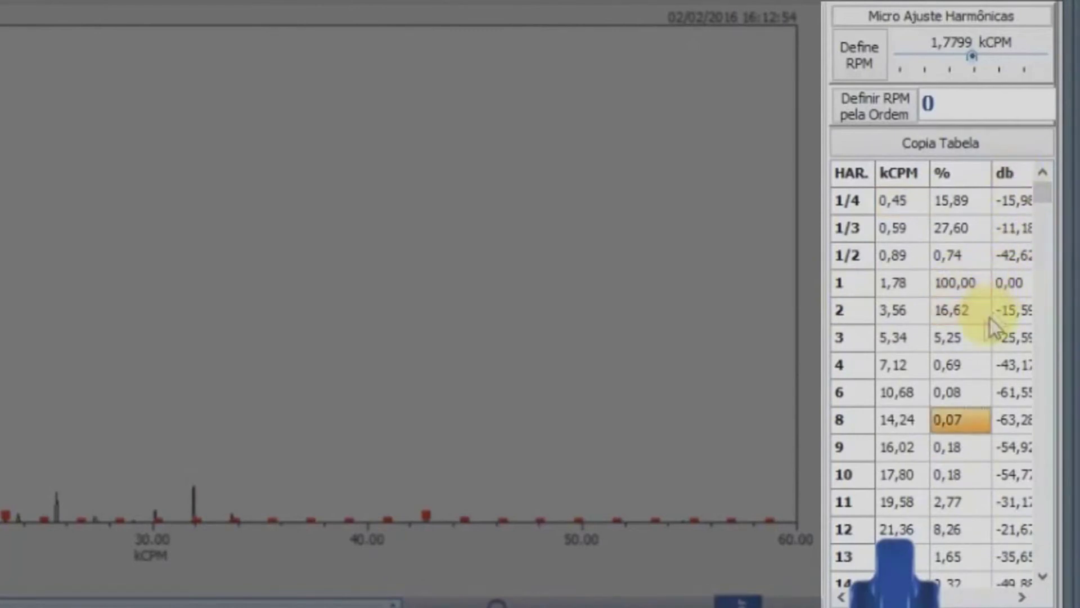
key("Down")
key("Down")
key("Down")
key("Down")
key("Up")
key("Up")
key("Up")
key("Up")
key("Up")
key("Up")
key("Up")
key("Up")
key("Up")
key("Up")
key("Up")
key("Up")
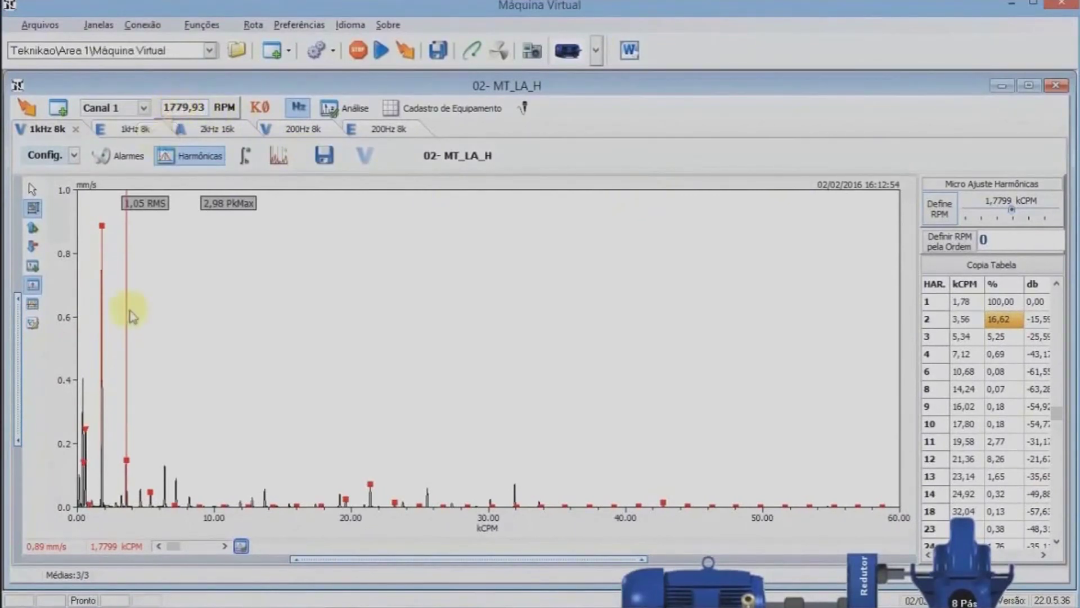
Place the cursor beside the highest peak and use Locate to set it exactly on the peak at 1.7799 kCPM
left_click(91, 364)
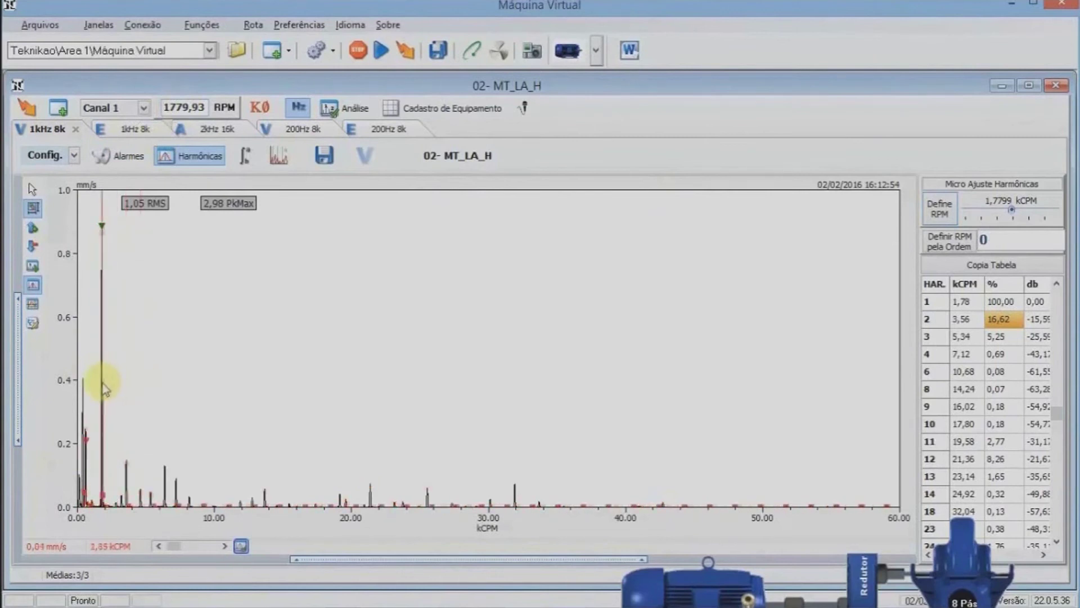
left_click(241, 546)
left_click(100, 398)
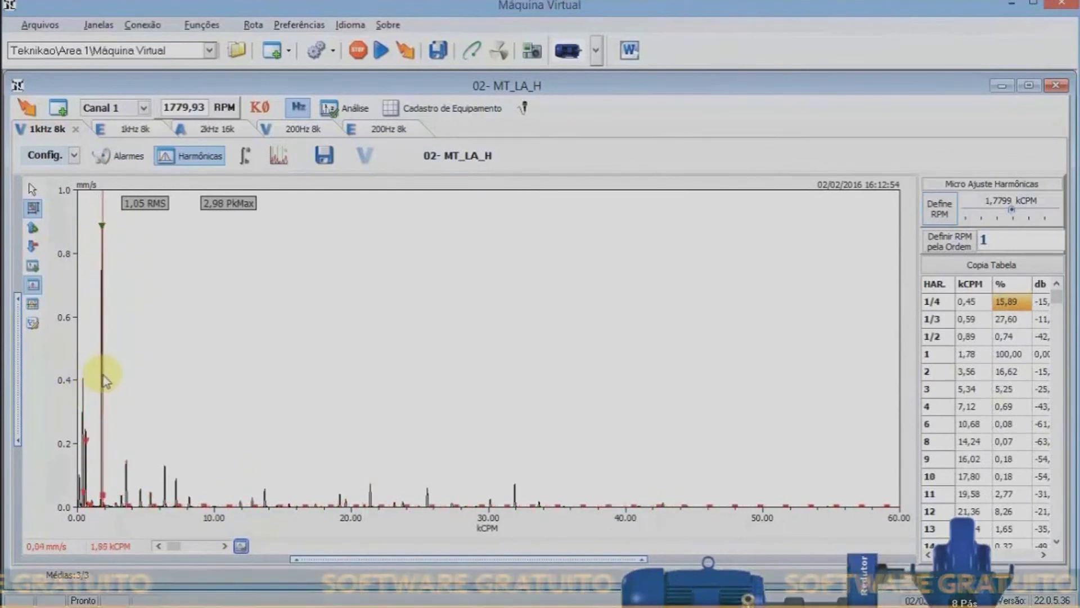
left_click(241, 546)
left_click(243, 544)
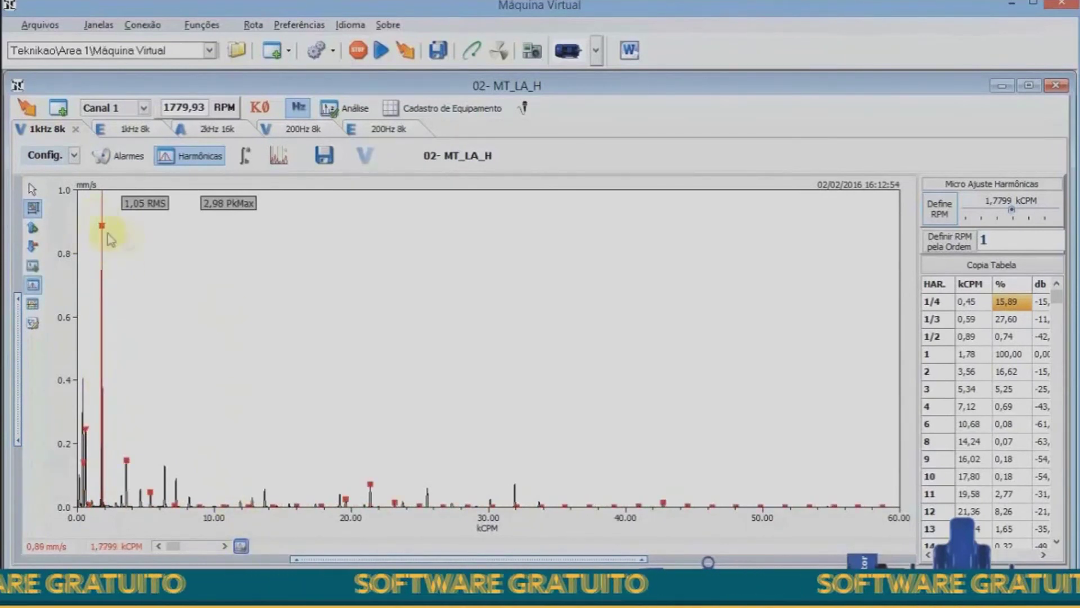
Define a mark named Motor on the 1.78 kCPM peak
right_click(212, 279)
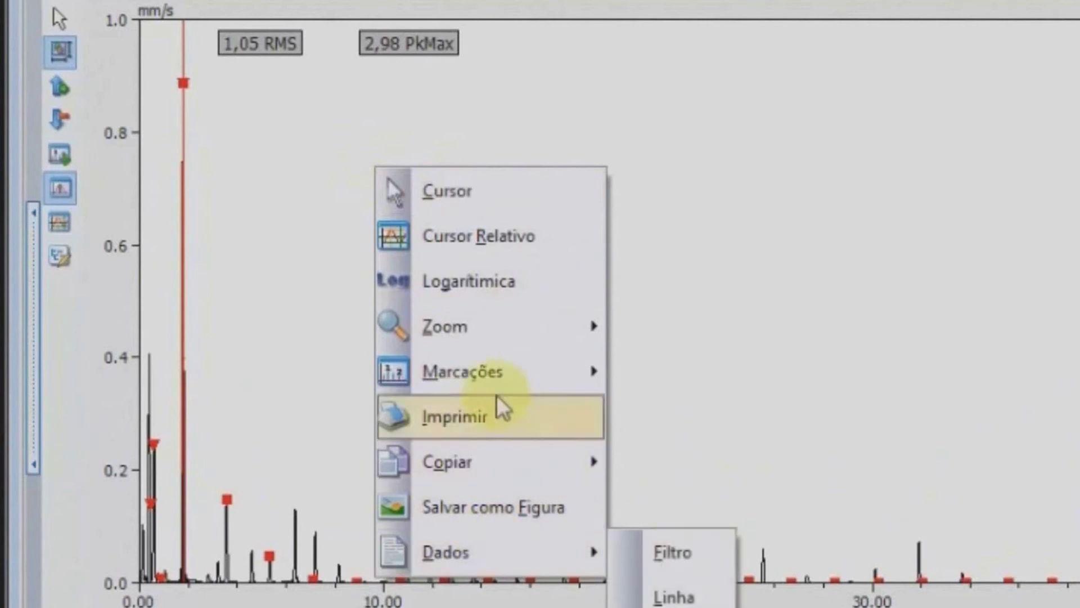
mouse_move(493, 390)
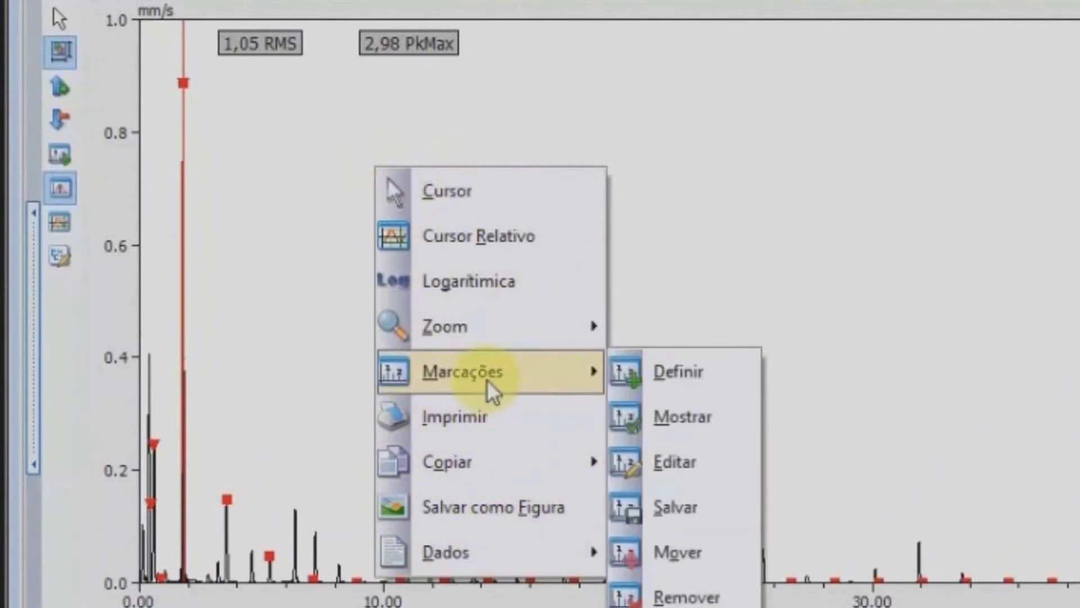
left_click(681, 374)
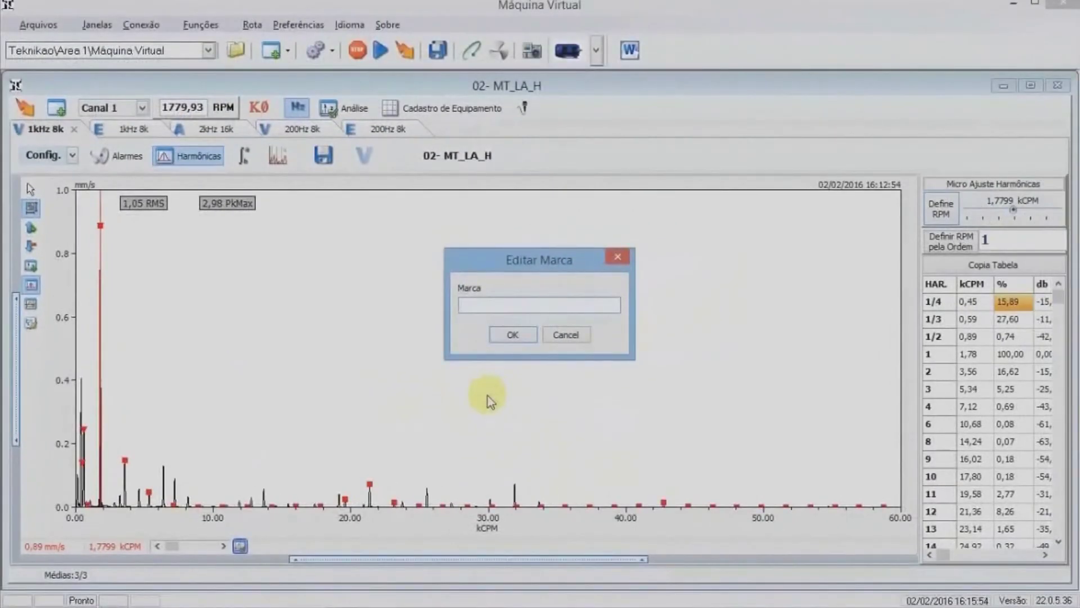
type("Motor")
key("Return")
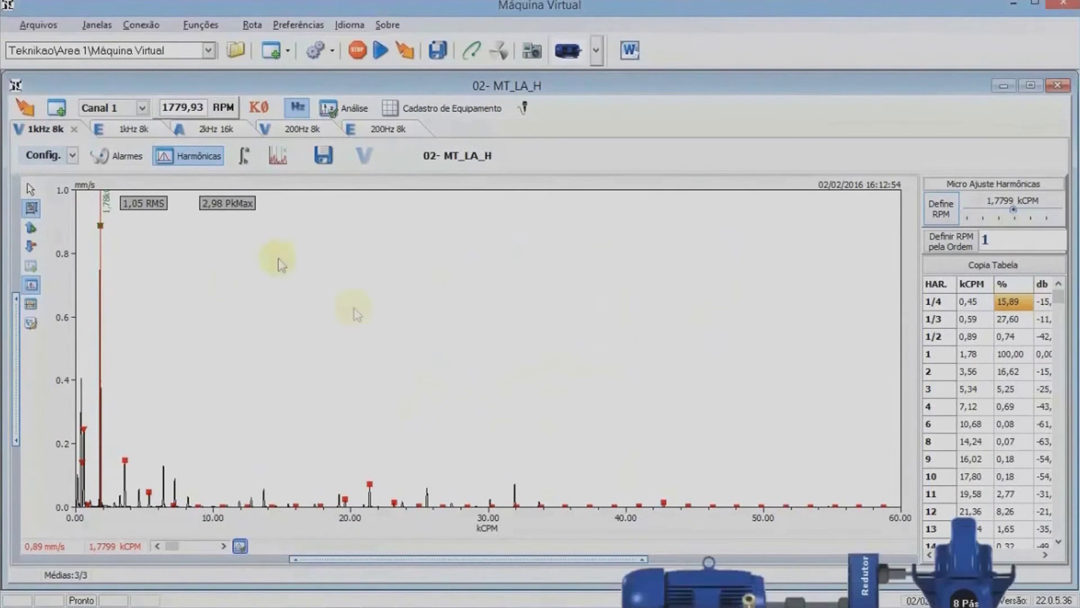
Switch the frequency unit to Hz, zoom in around 120 Hz with a 0.20 mm/s scale and locate the peak at 119.9976 Hz
left_click(33, 246)
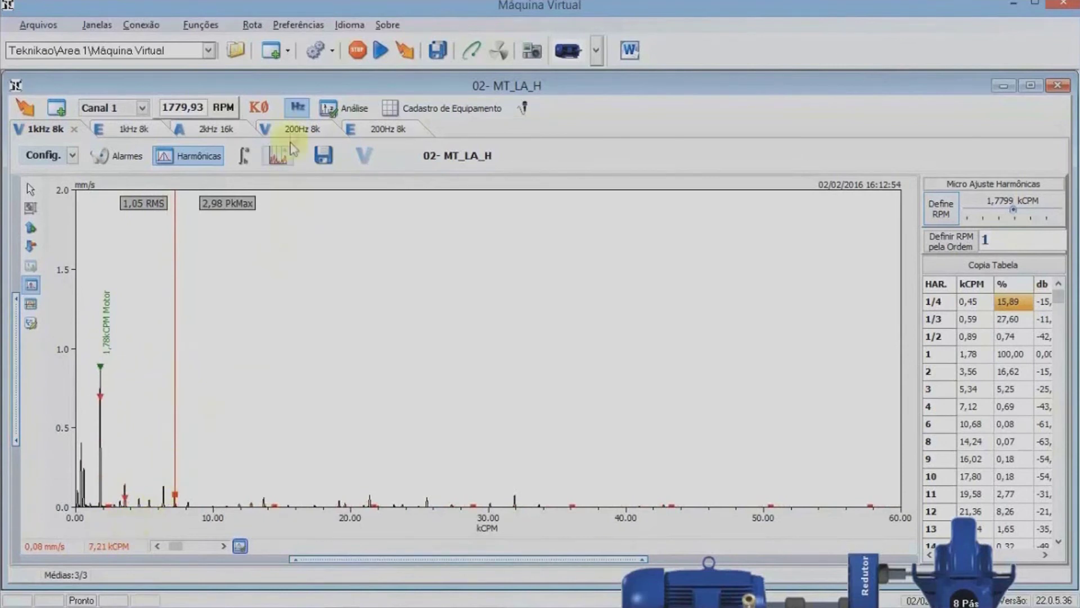
left_click(297, 112)
left_click(457, 495)
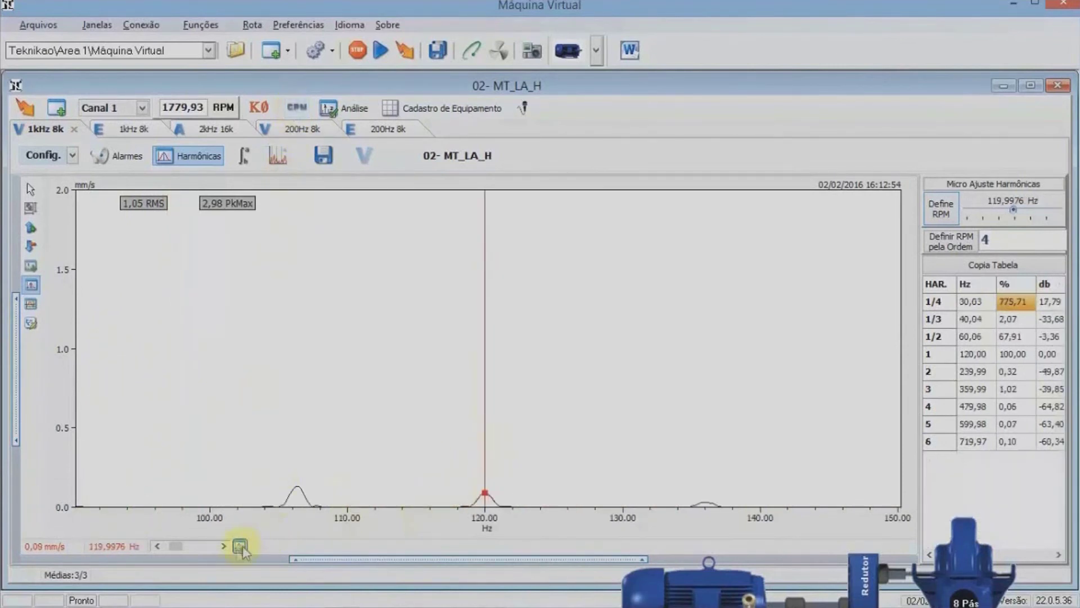
left_click(31, 246)
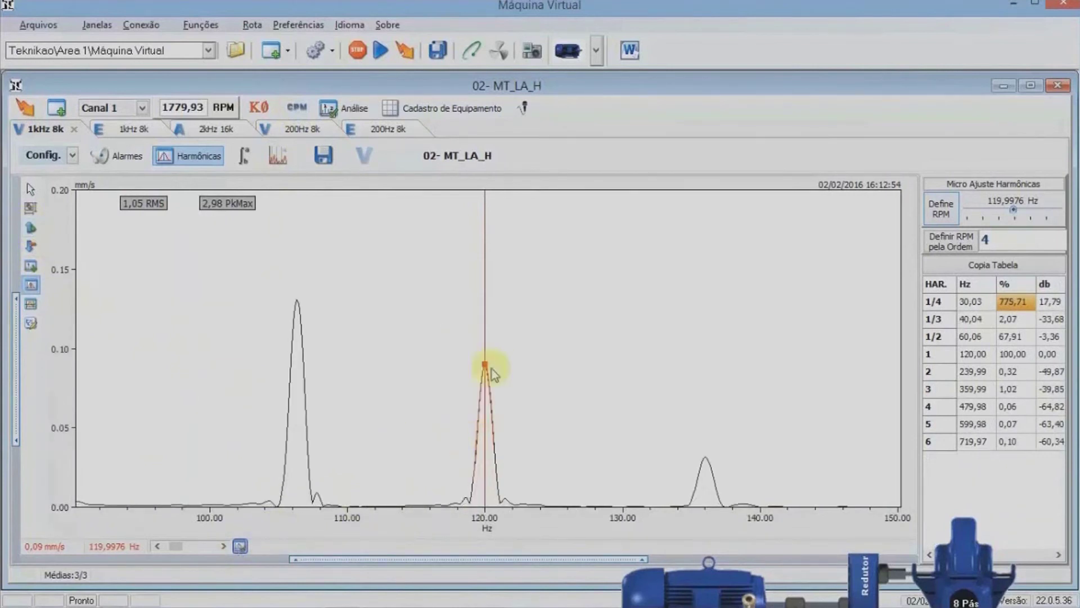
Define a mark named Eletrico on the 120 Hz peak
right_click(523, 324)
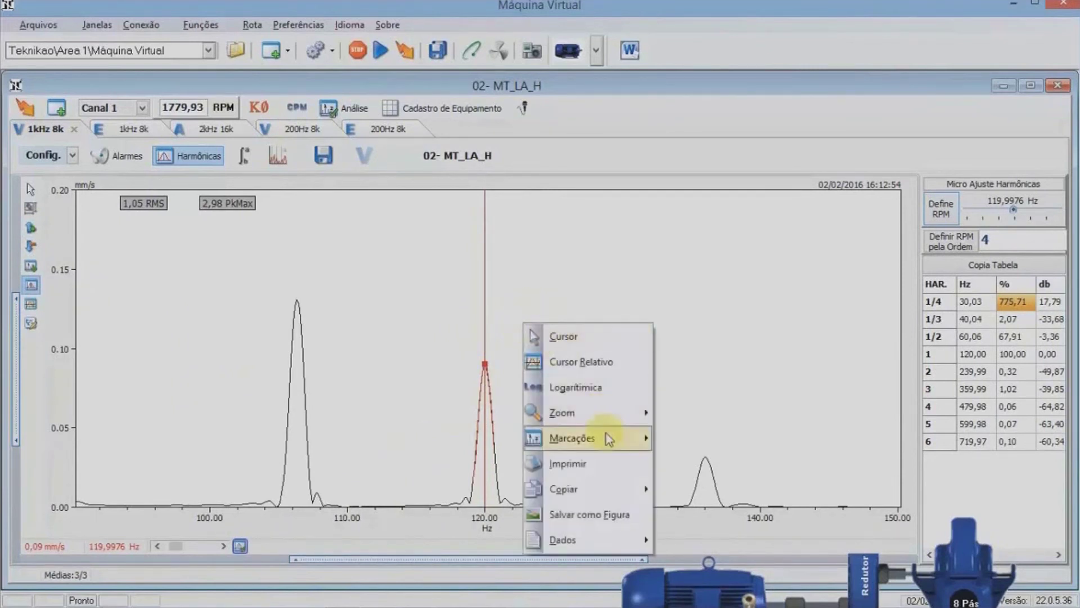
mouse_move(607, 438)
left_click(690, 439)
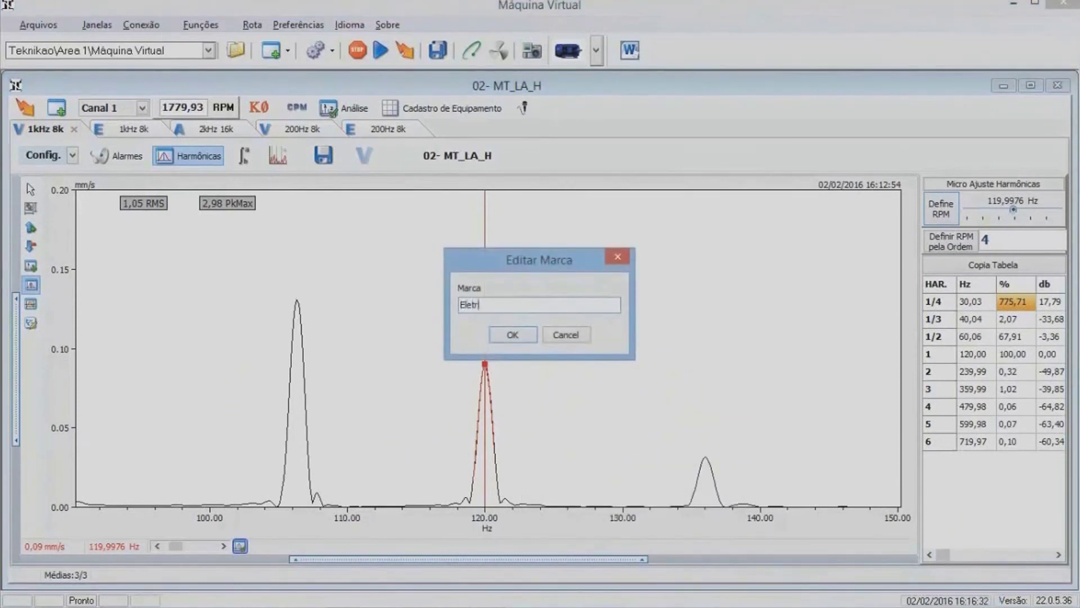
key("Return")
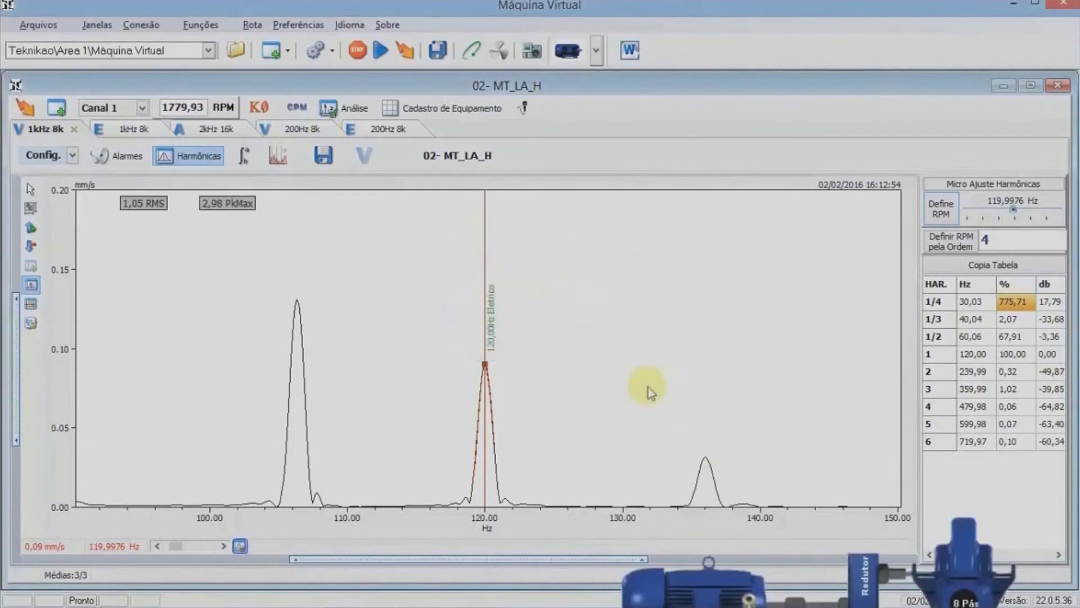
Restore the full spectrum and view it on a logarithmic amplitude scale before returning it to linear
left_click(31, 210)
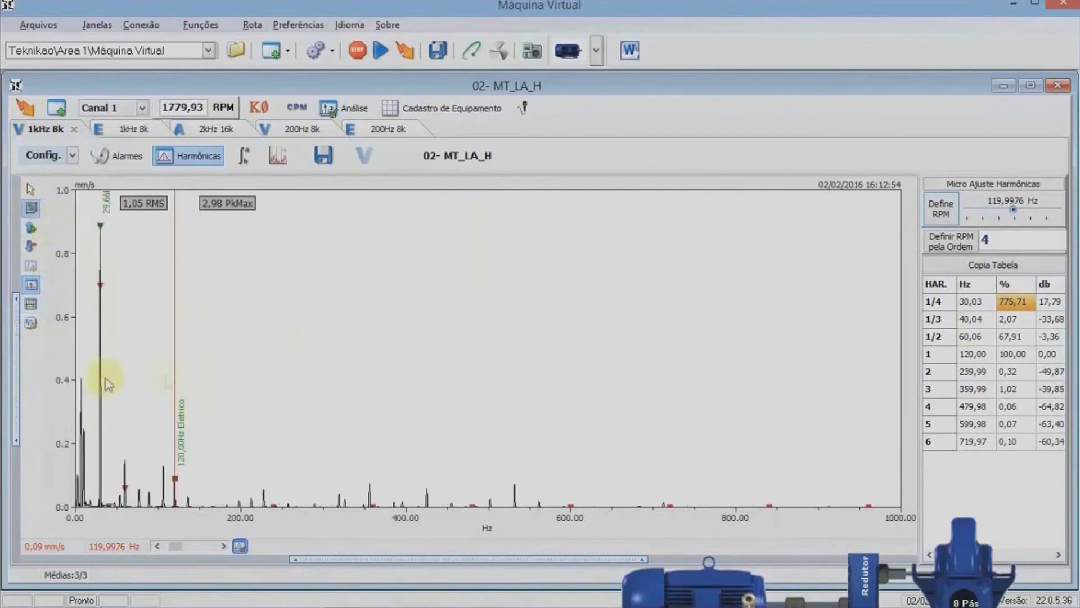
right_click(270, 313)
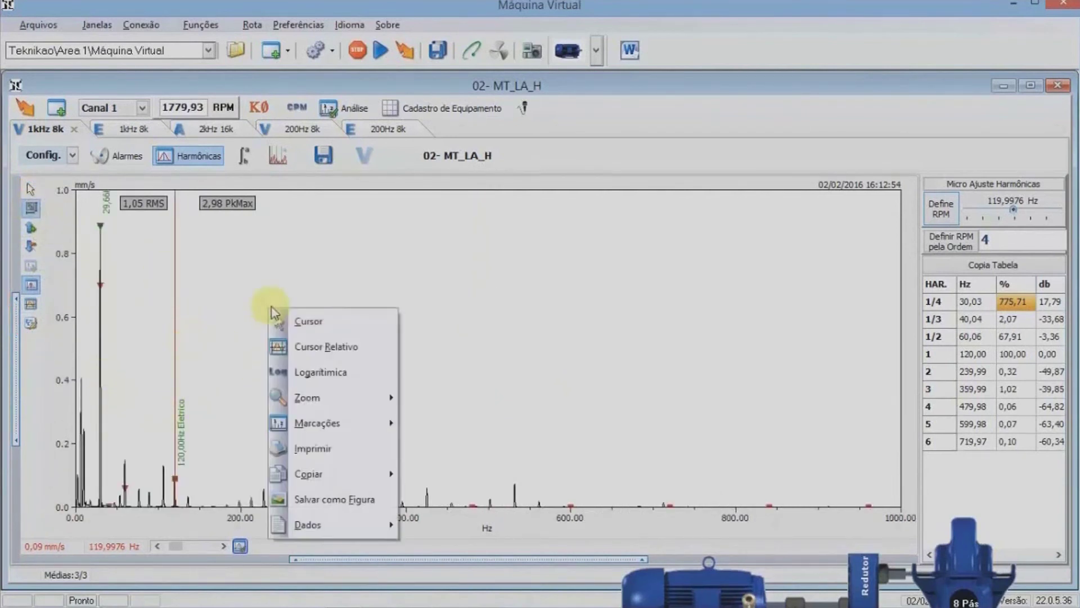
left_click(348, 373)
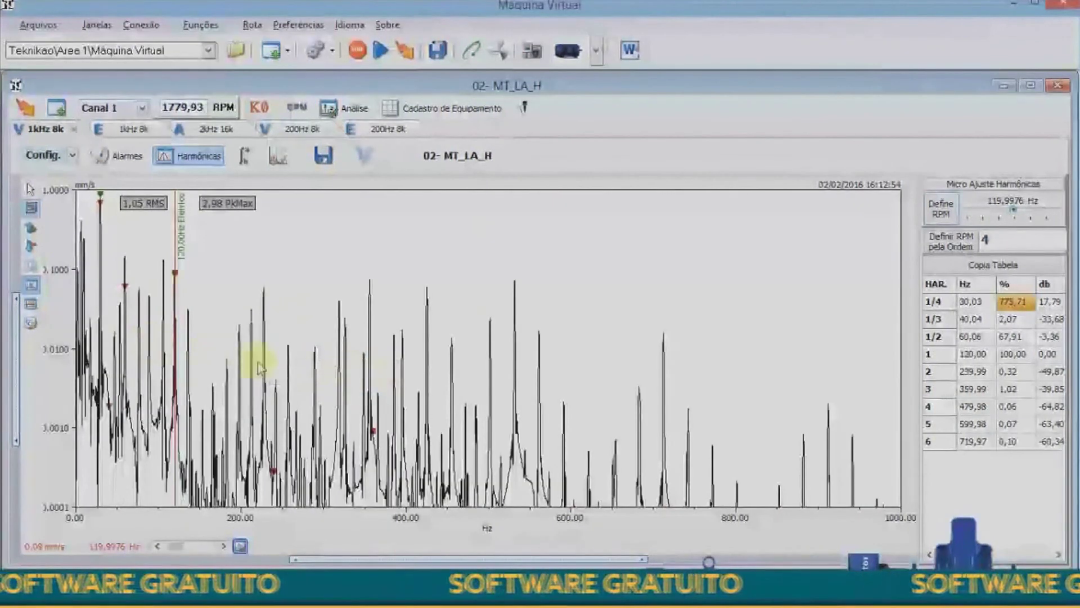
right_click(242, 265)
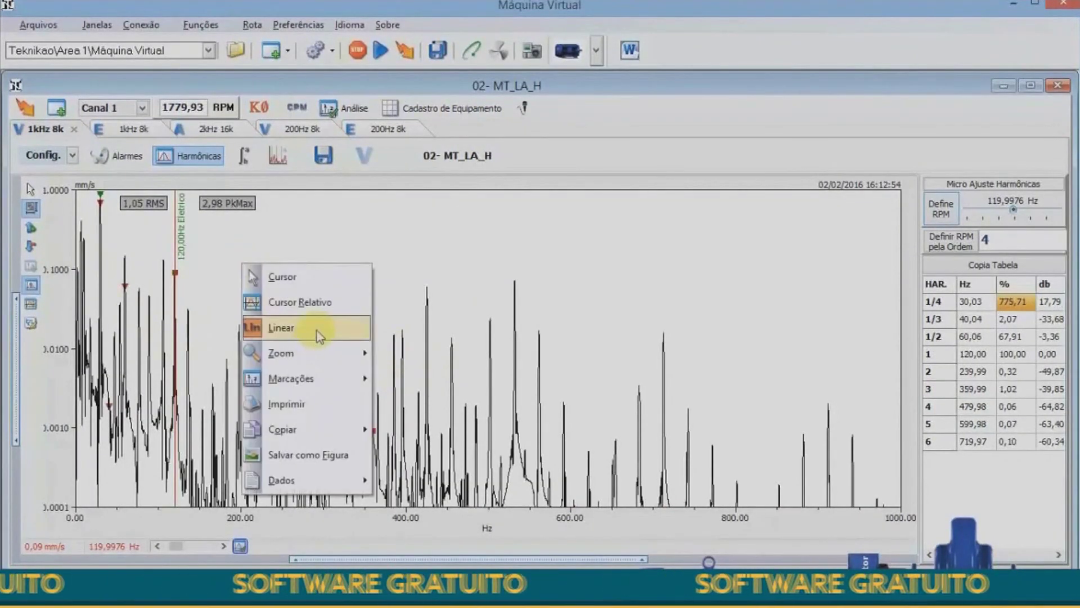
left_click(316, 331)
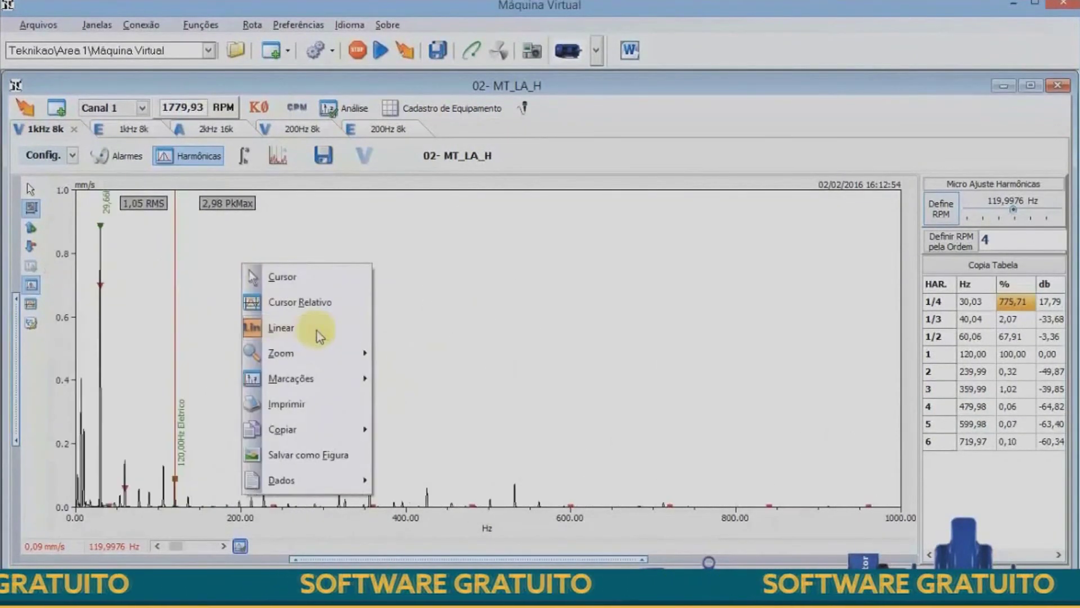
Zoom the spectrum with a window around the Motor peak, covering about 17 to 52 Hz
right_click(246, 219)
mouse_move(315, 316)
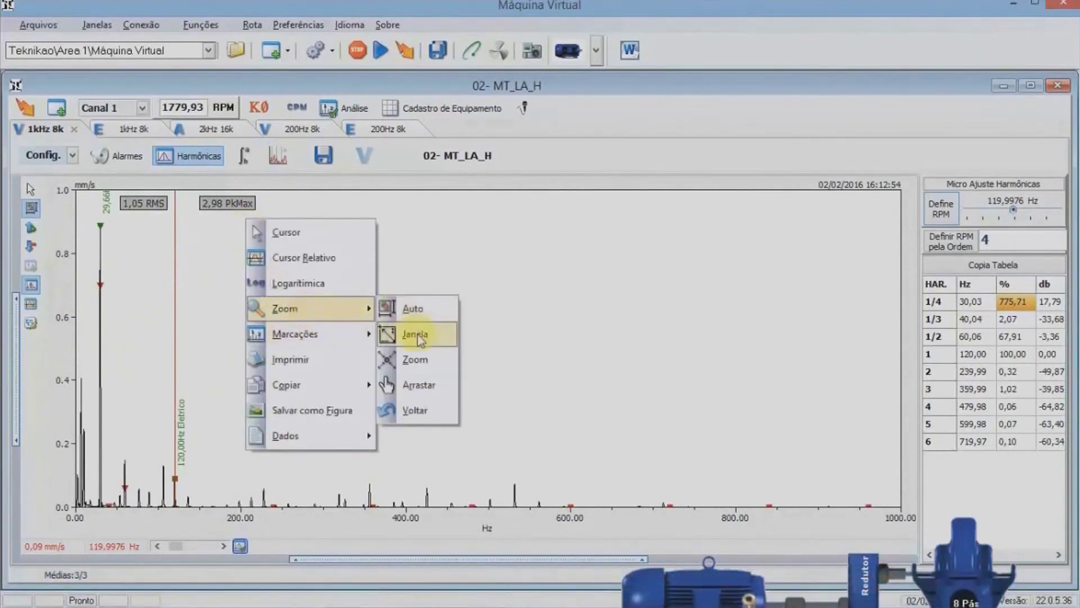
left_click(401, 334)
left_click_drag(69, 392, 75, 509)
mouse_move(375, 195)
left_mouse_down()
mouse_move(314, 241)
mouse_move(181, 555)
left_mouse_up()
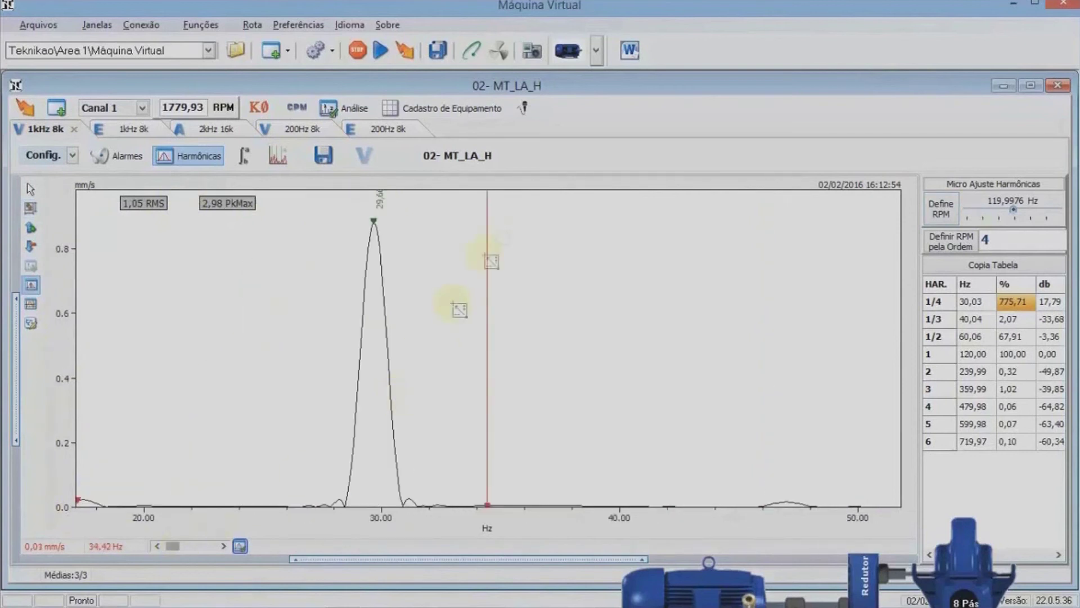
Return to the cursor tool and place the cursor on the marked Motor peak
right_click(499, 221)
left_click(529, 231)
left_click_drag(444, 280, 376, 340)
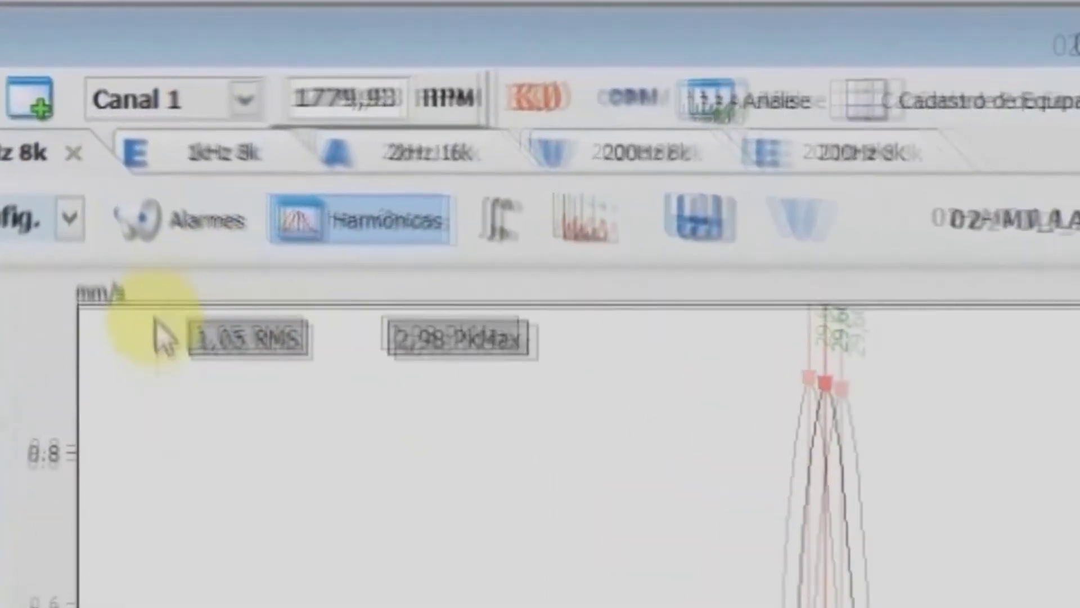
Examine the V signal's overall RMS and PkMax readings and open the E 1kHz 8k signal's spectrum
mouse_move(194, 318)
left_mouse_down()
mouse_move(268, 288)
mouse_move(202, 387)
mouse_move(188, 329)
left_mouse_up()
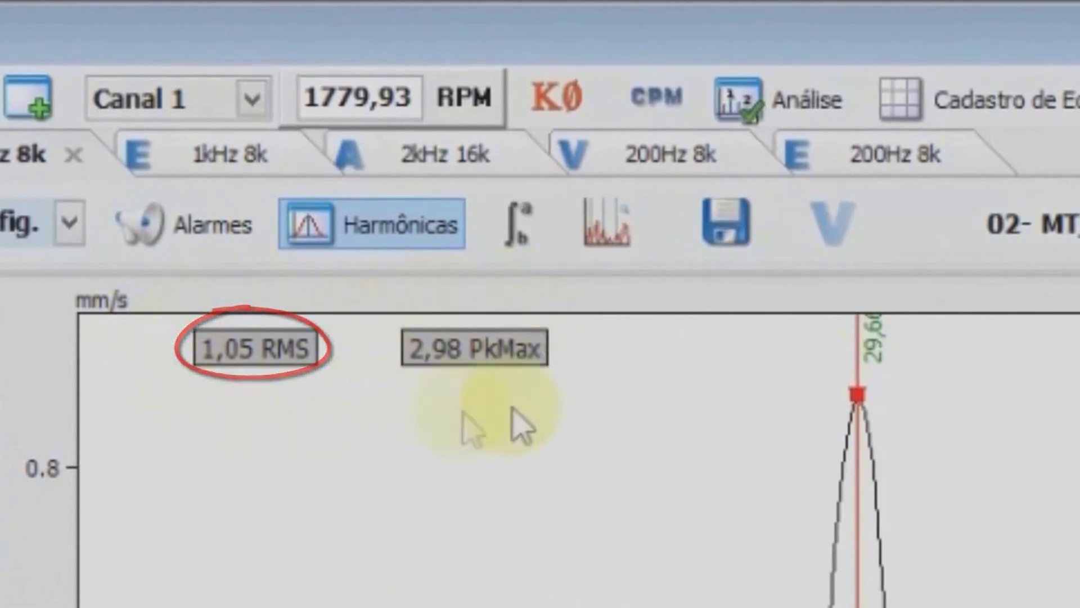
mouse_move(473, 313)
left_mouse_down()
mouse_move(433, 316)
mouse_move(507, 381)
mouse_move(512, 363)
left_mouse_up()
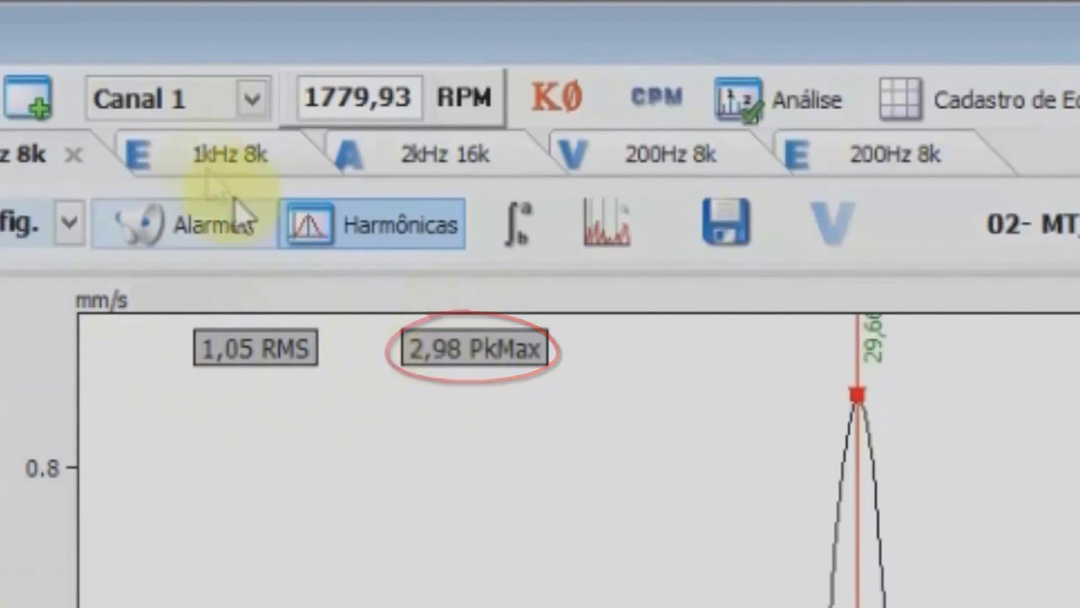
left_click(169, 169)
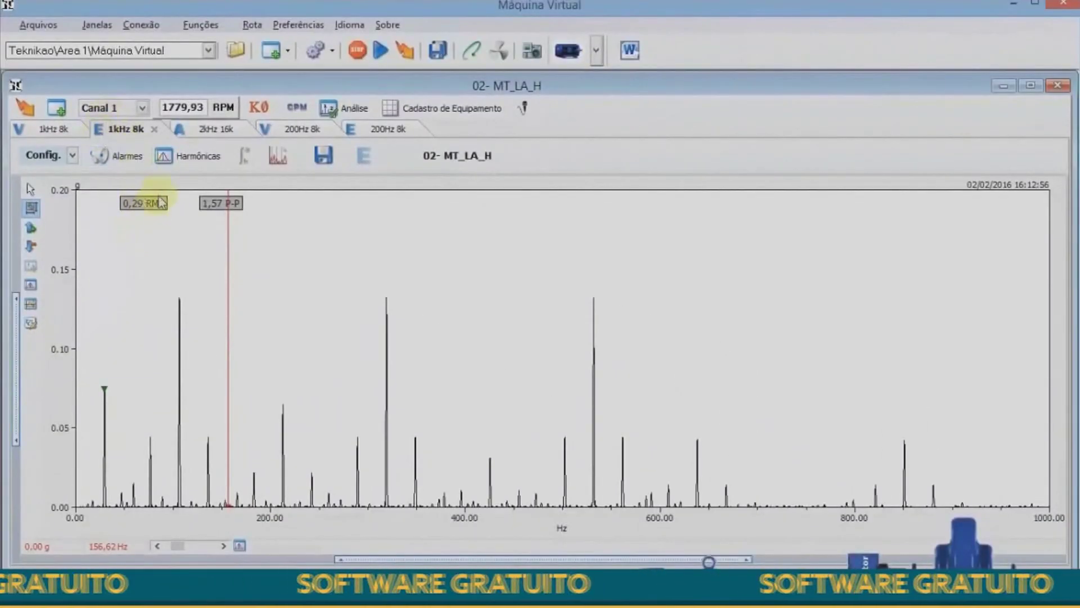
Examine the A 2kHz 16k, V 200Hz 8k and E 200Hz 8k spectra and return to the V 1kHz 8k signal
left_click(194, 134)
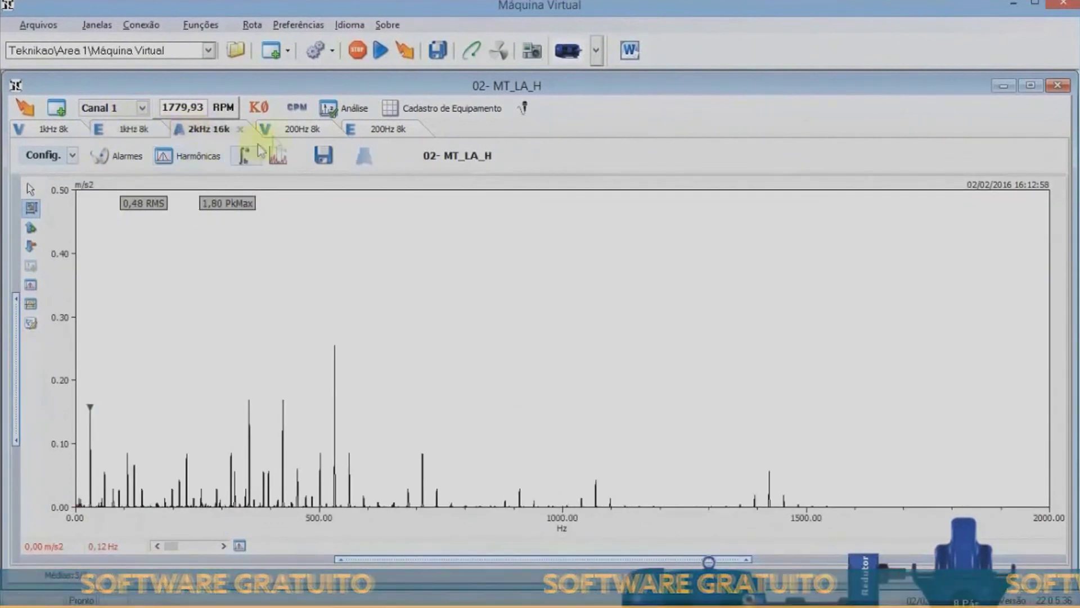
left_click(282, 130)
left_click(369, 130)
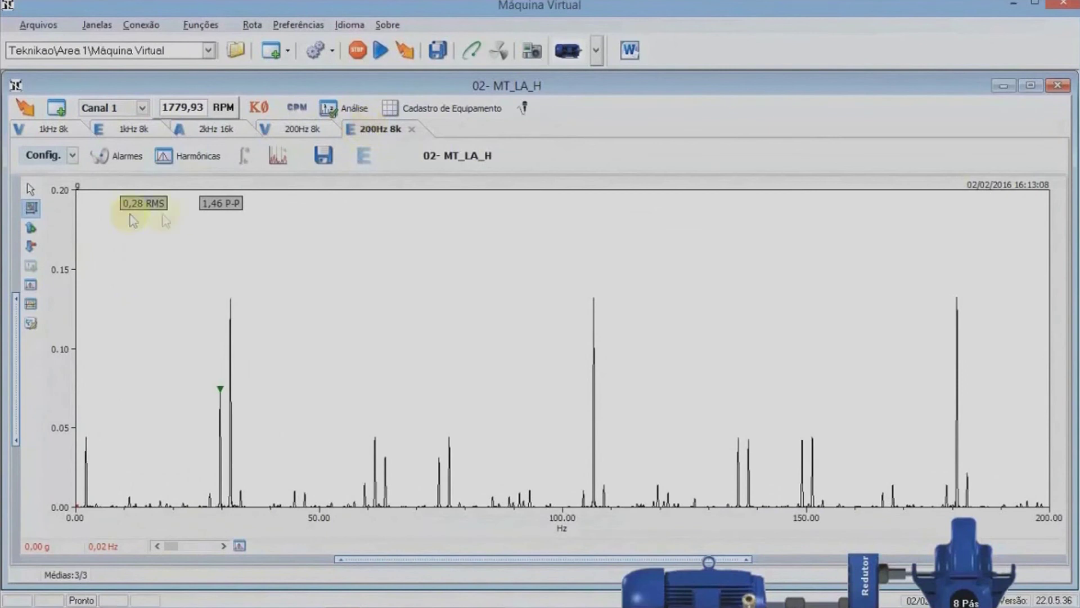
left_click(289, 134)
left_click(197, 132)
left_click(132, 132)
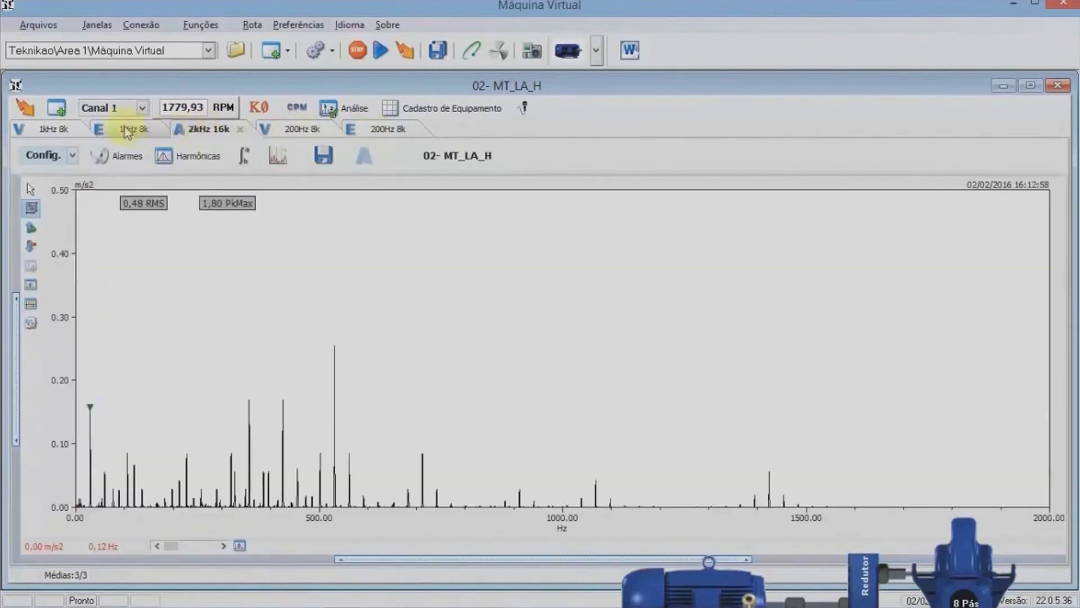
left_click(44, 132)
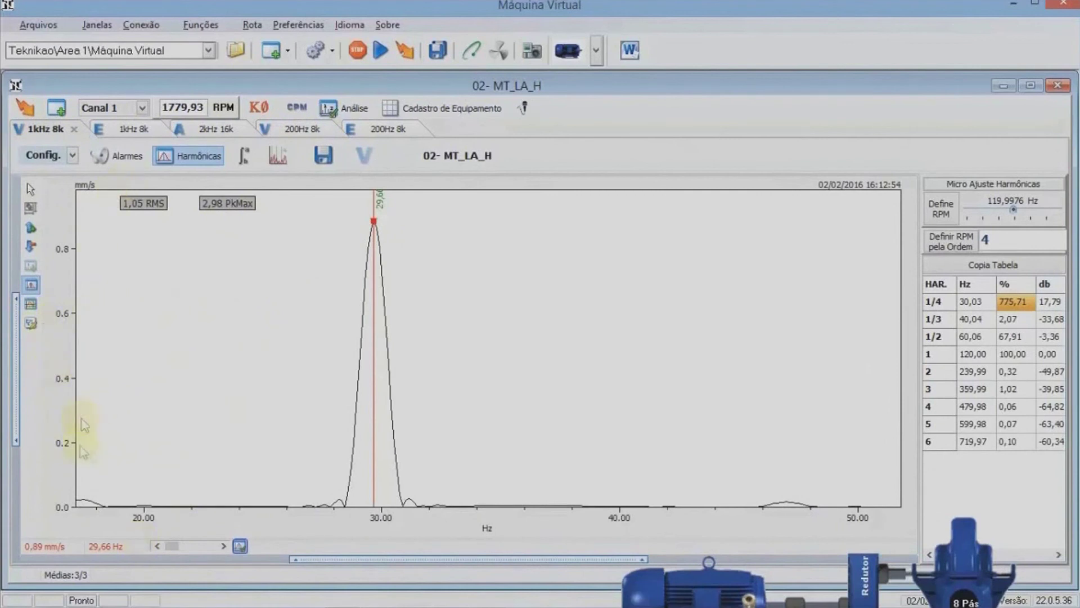
Reveal the trend graph and readings table beside the V 1kHz 8k spectrum and save all the signals
left_click_drag(18, 373, 463, 411)
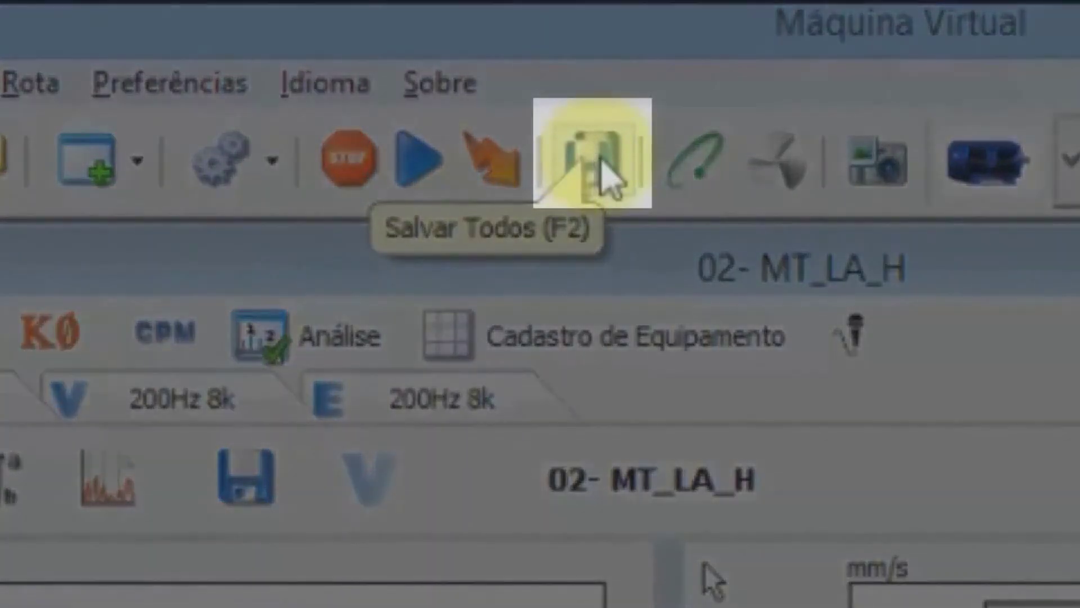
left_click(611, 175)
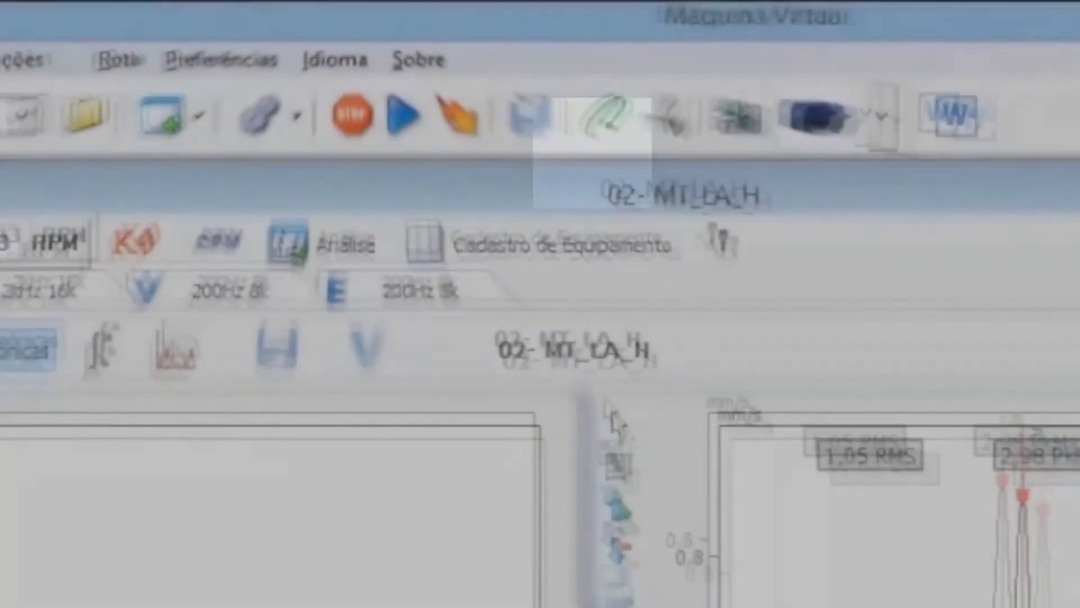
left_click(228, 605)
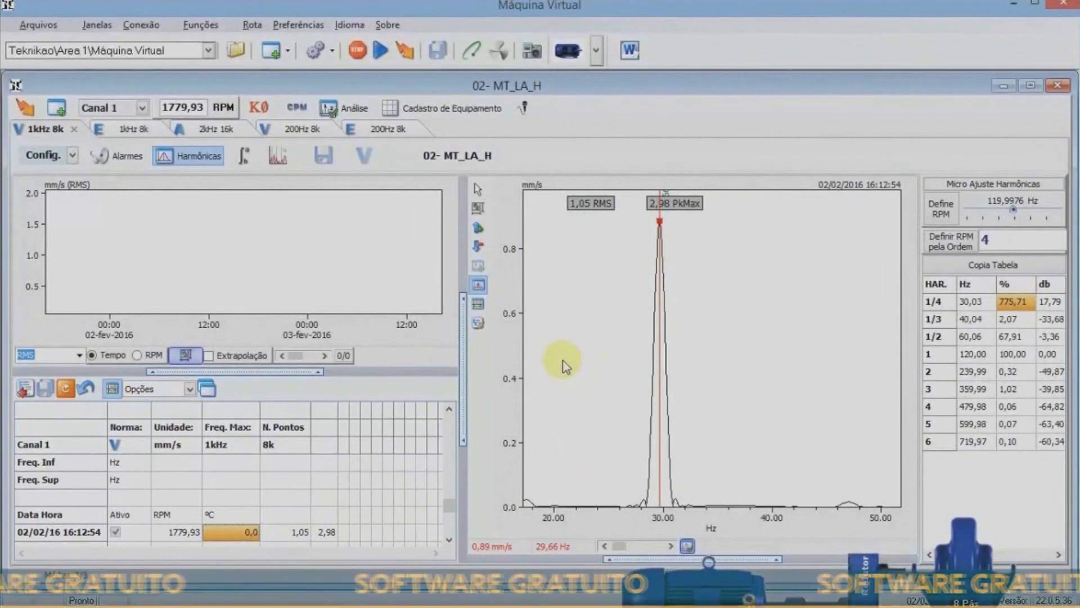
Restore the full spectrum and set the virtual machine's electrical defect (Def. Elétrico) level to 33%
left_click(478, 209)
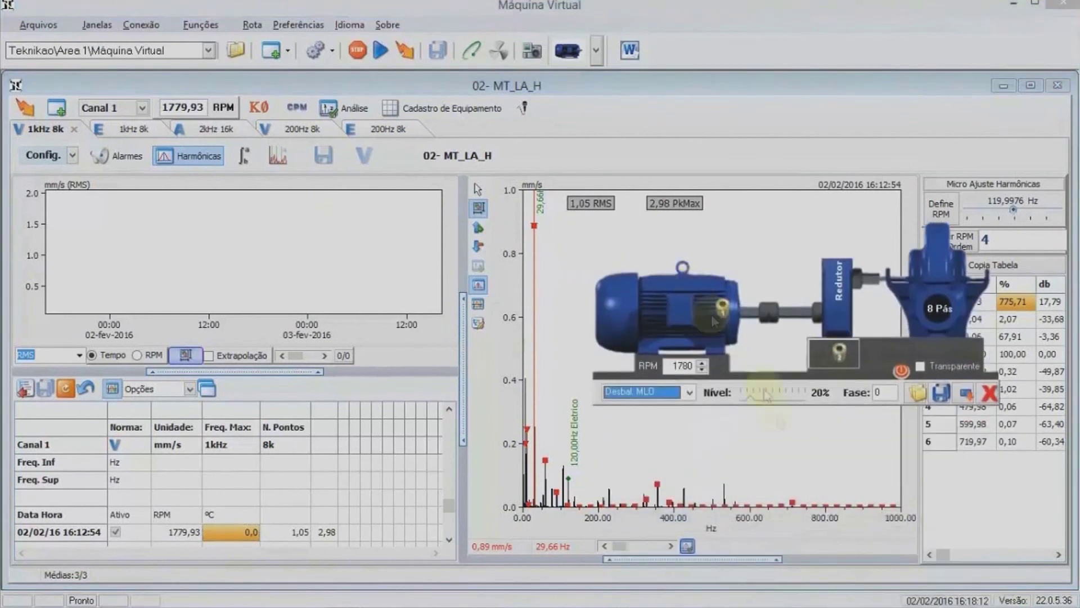
left_click(689, 393)
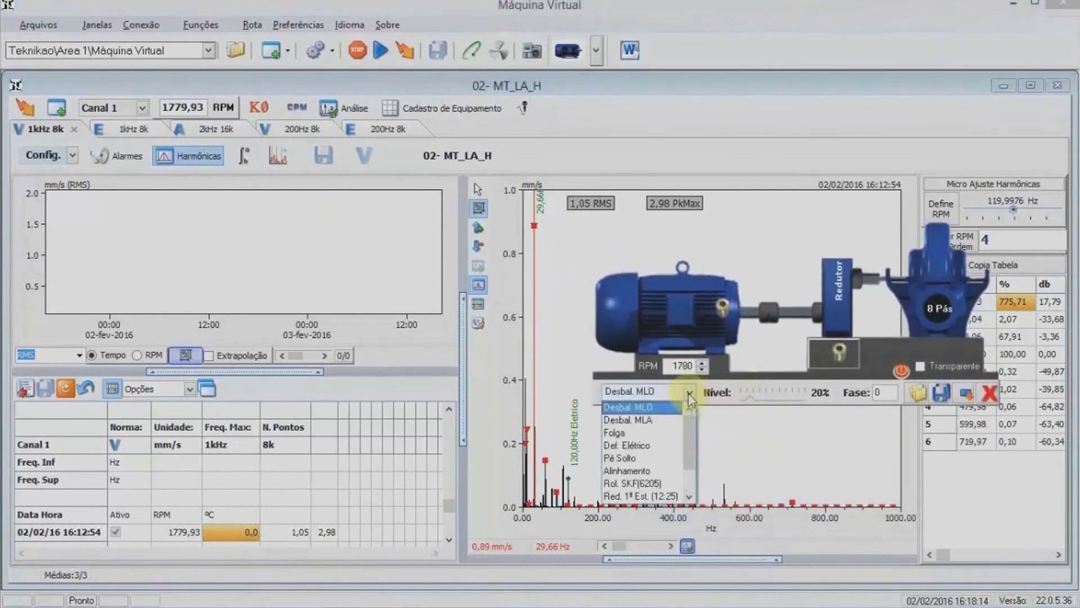
left_click_drag(694, 443, 695, 456)
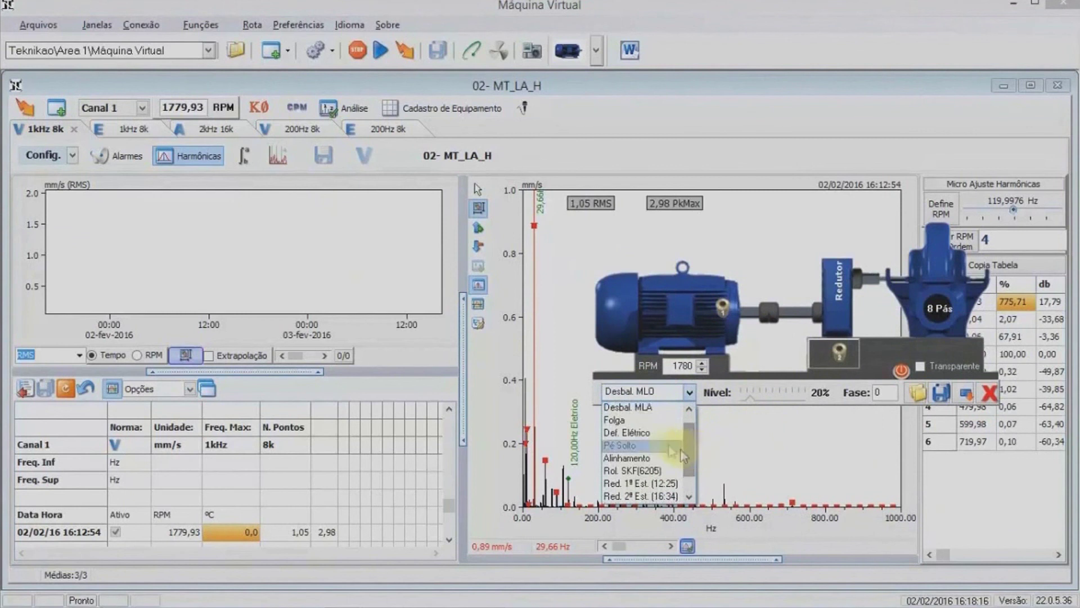
left_click(654, 433)
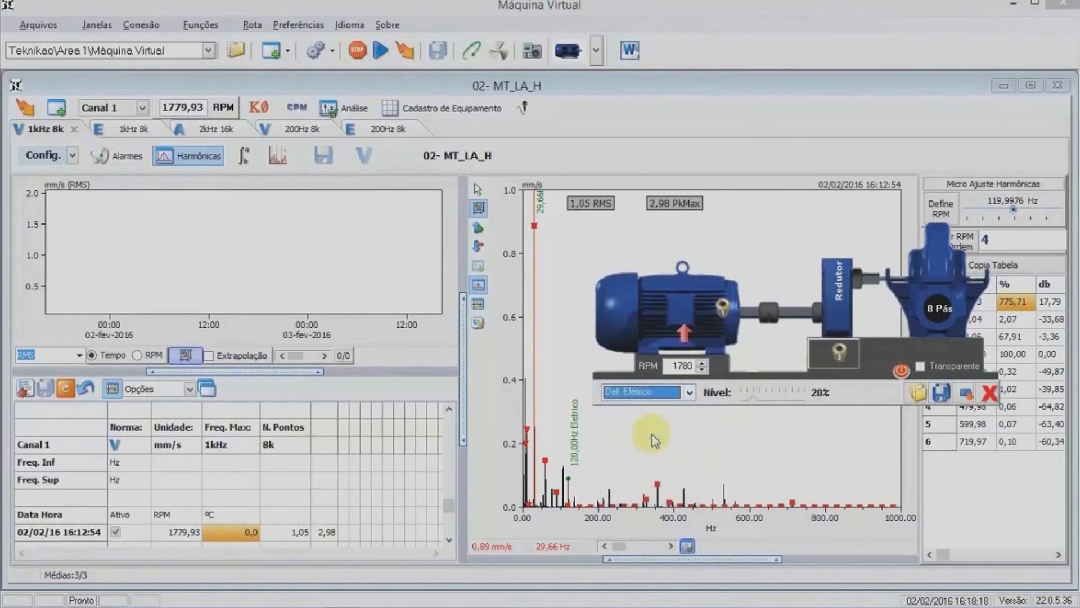
left_click_drag(753, 401, 761, 398)
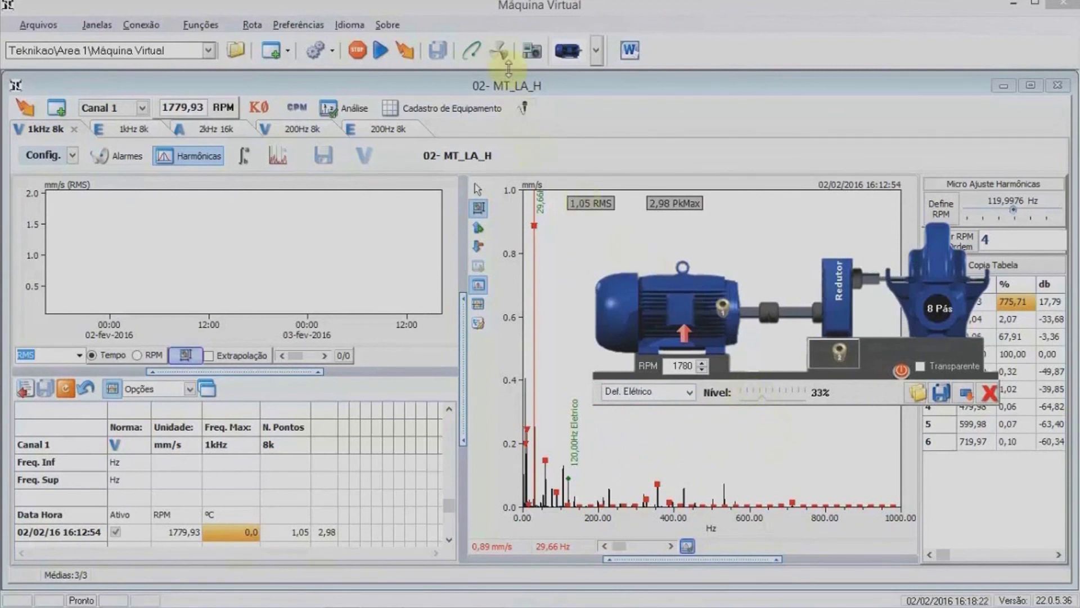
Acquire a new measurement of all signals from the virtual machine and save them all
left_click(412, 54)
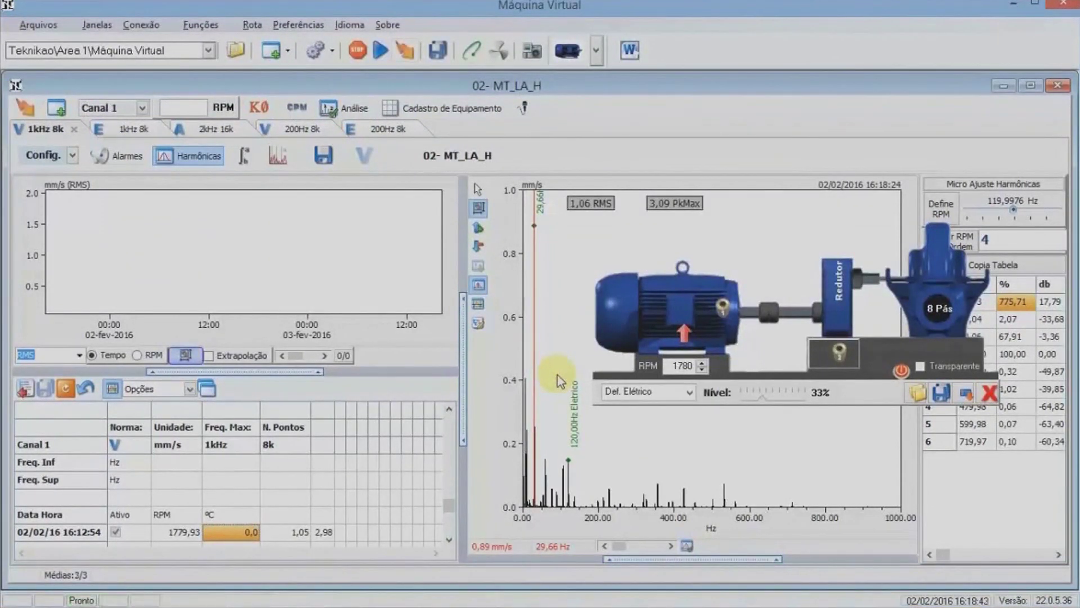
left_click(443, 53)
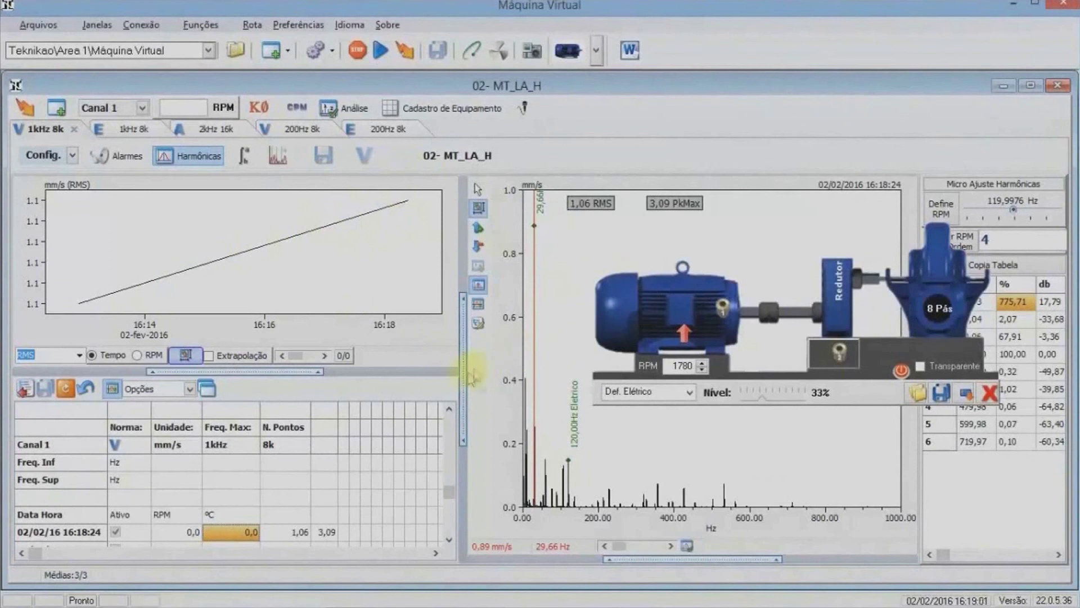
Collapse the trend graph and readings table to widen the spectrum, and reposition the virtual machine over it
left_click_drag(37, 382, 18, 383)
left_click_drag(682, 301, 515, 306)
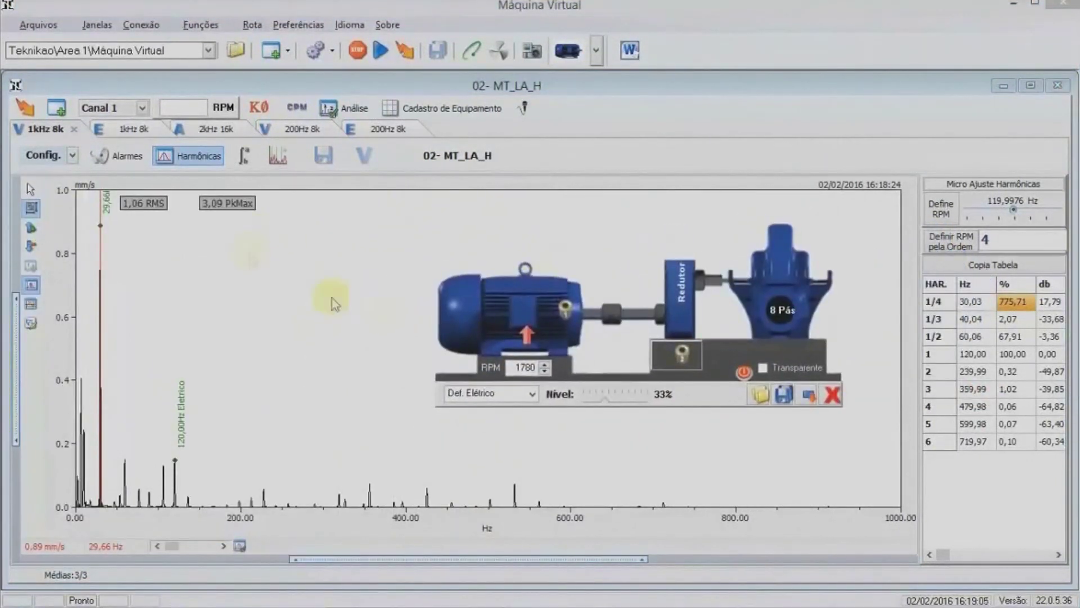
left_click_drag(526, 281, 320, 309)
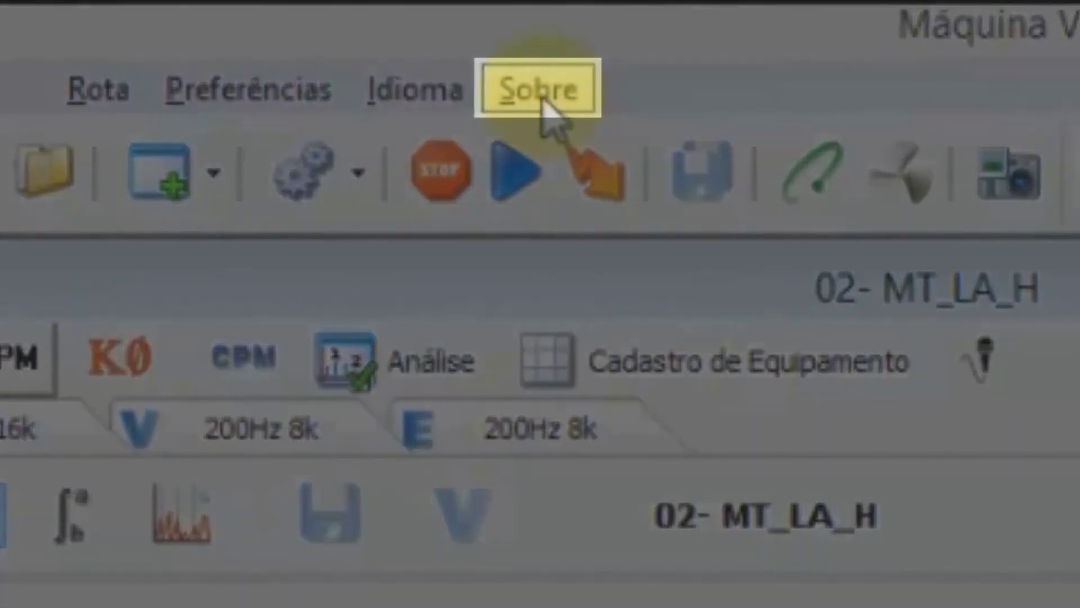
Open the SDAV help manual (SDAV 2015.pdf) and look through its table of contents as far as the Janela de Espectro topics
left_click(452, 57)
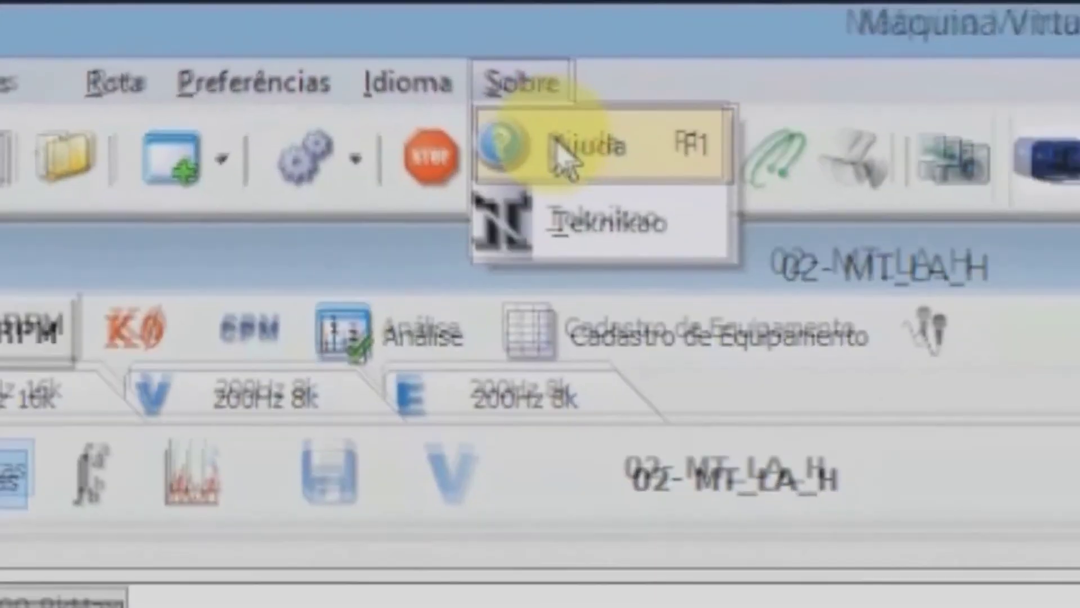
left_click(585, 169)
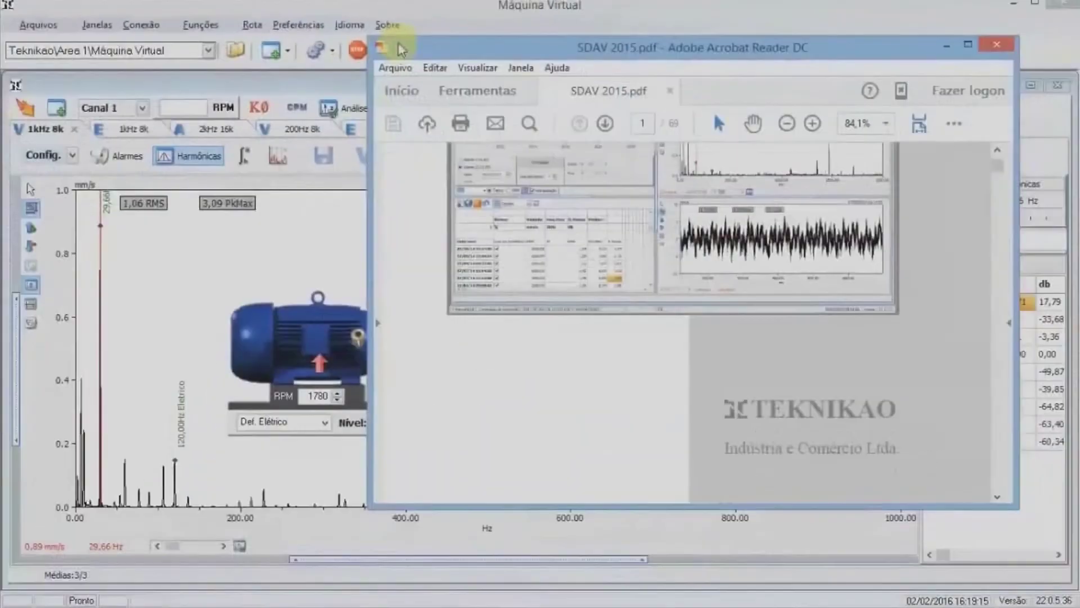
scroll(914, 328, "up", 4)
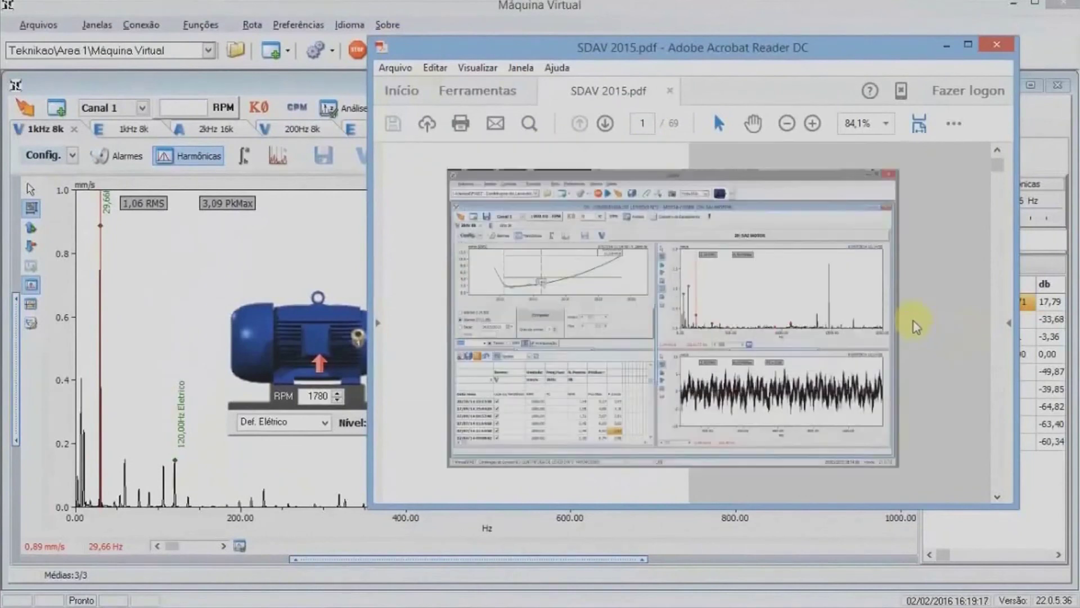
scroll(914, 327, "down", 5)
scroll(750, 290, "down", 10)
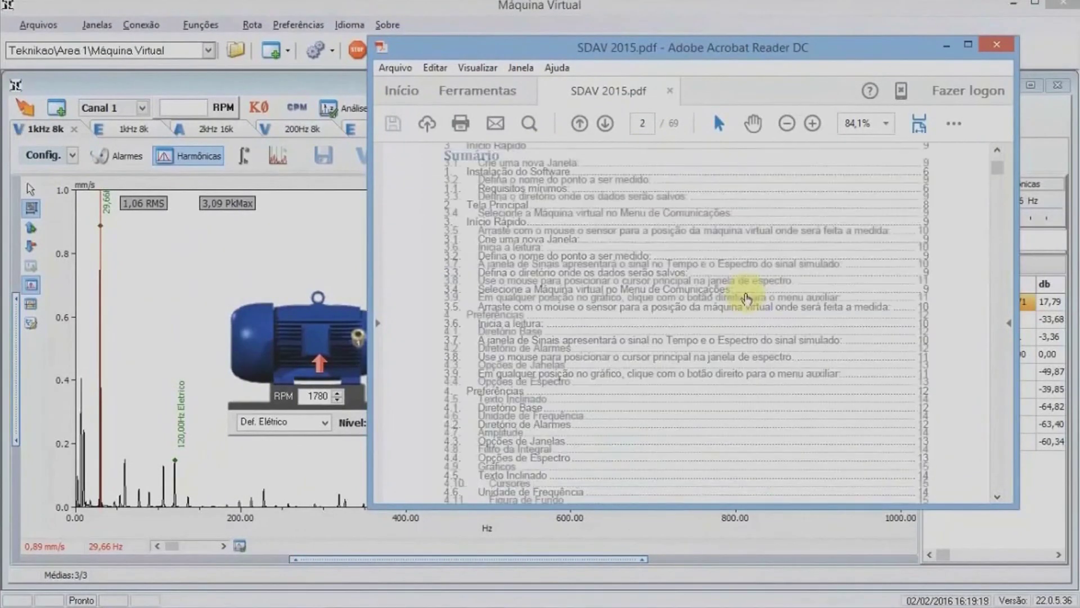
scroll(747, 297, "down", 12)
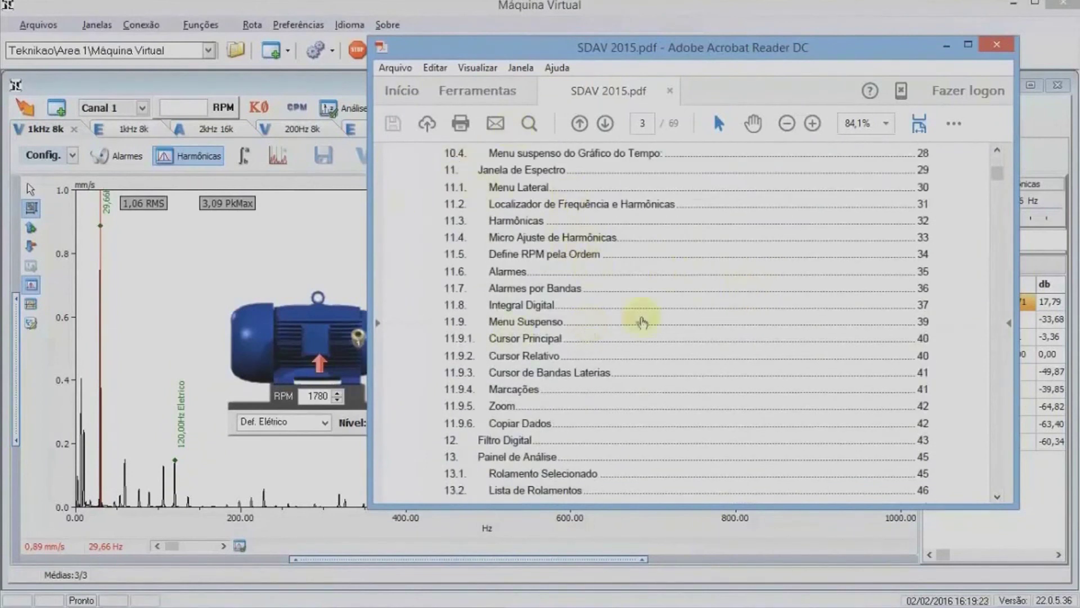
Go to section 11.7 Alarmes por Bandas from the manual's contents and read on through section 11.8 Integral Digital
left_click(536, 289)
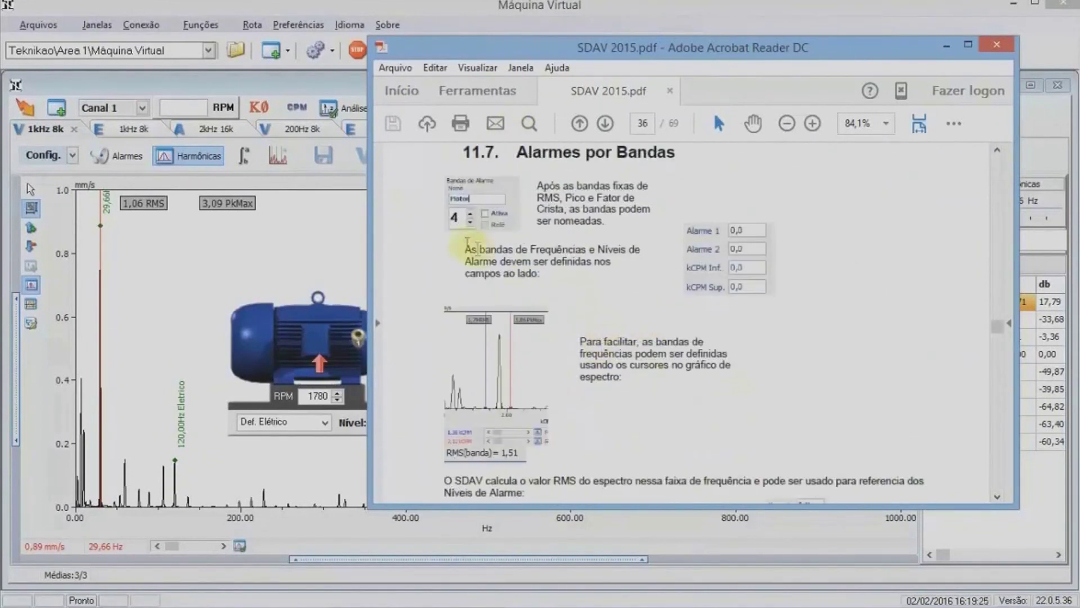
scroll(564, 281, "down", 10)
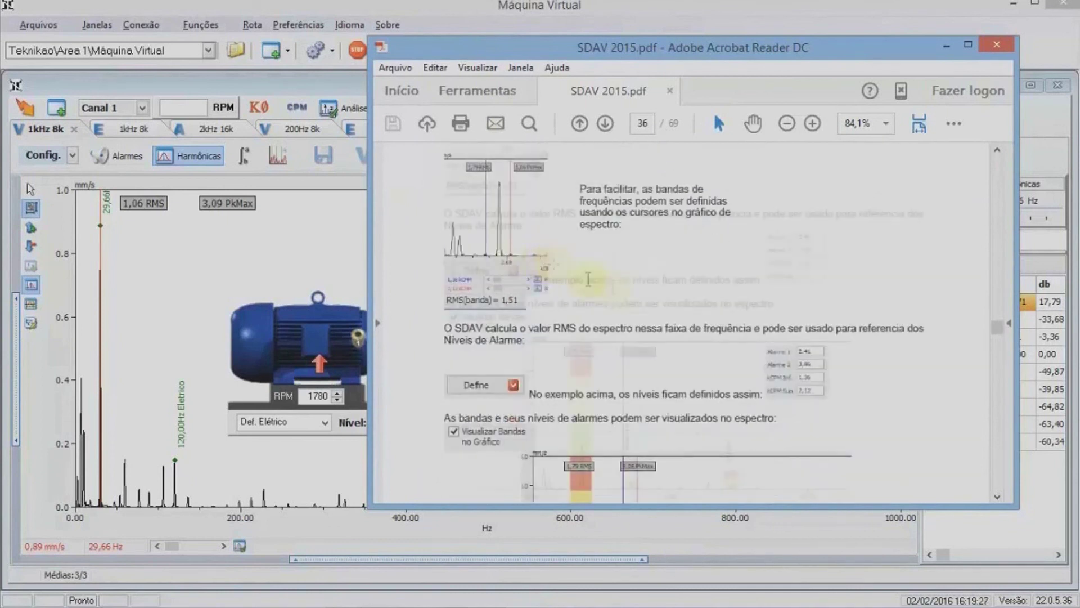
scroll(657, 308, "down", 10)
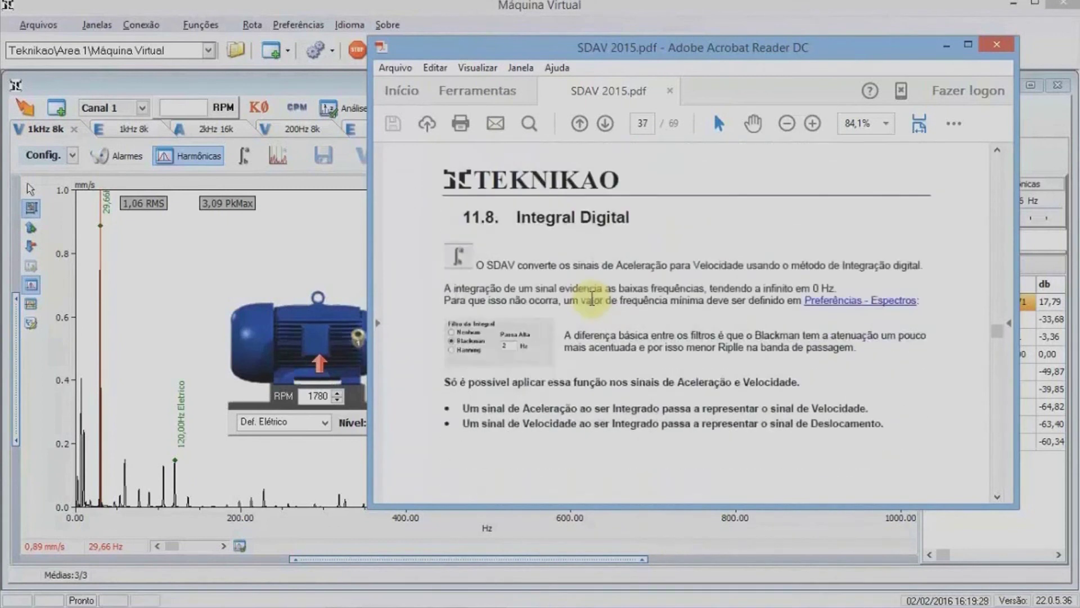
scroll(598, 309, "down", 10)
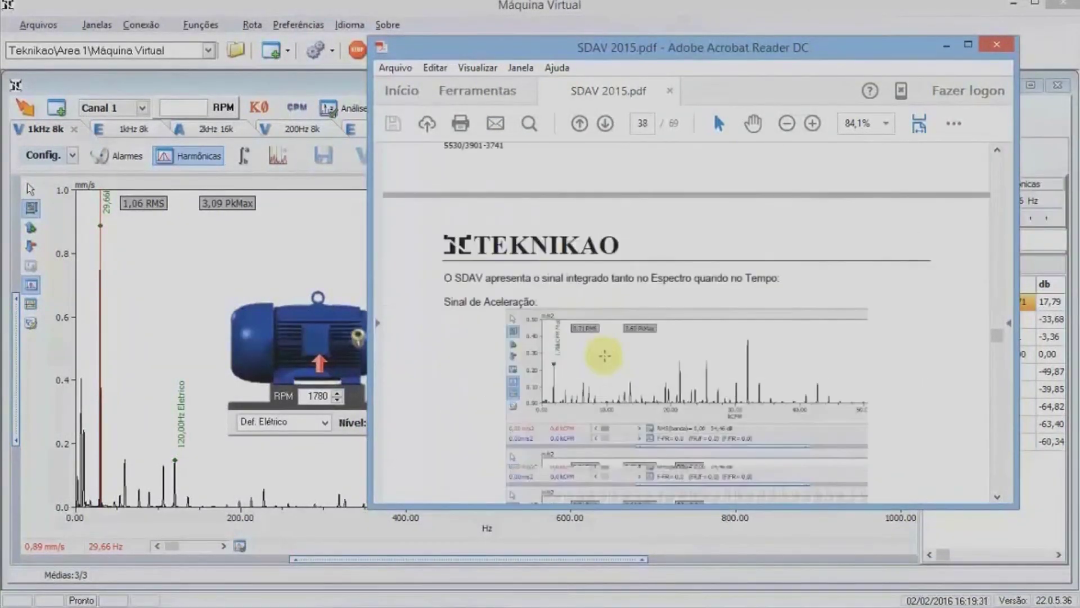